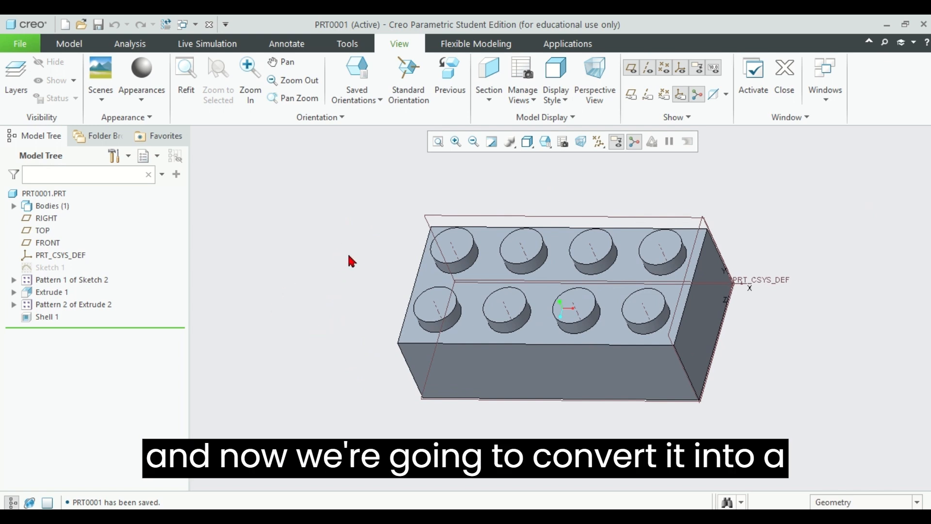
Step: Start a new drawing file named drw0001 for the brick part
{"action": "left_click", "coordinate": [25, 46]}
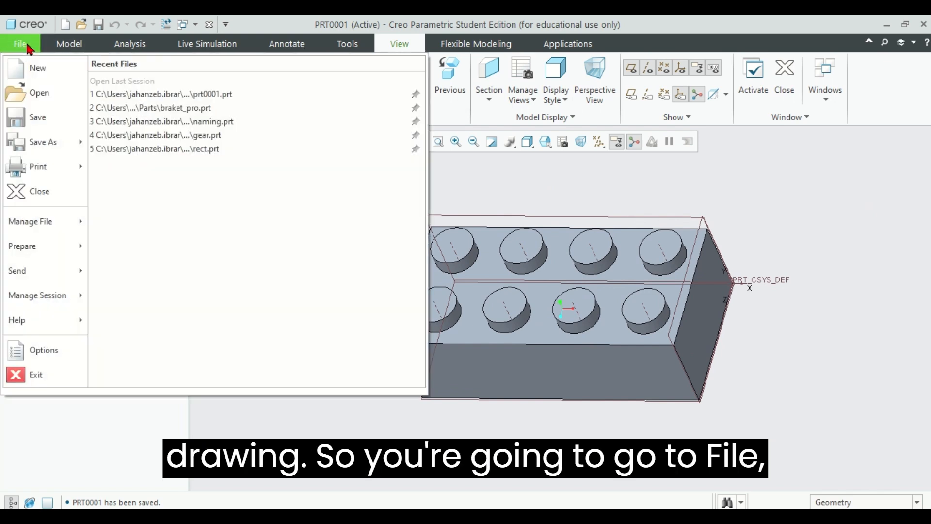
{"action": "left_click", "coordinate": [28, 64]}
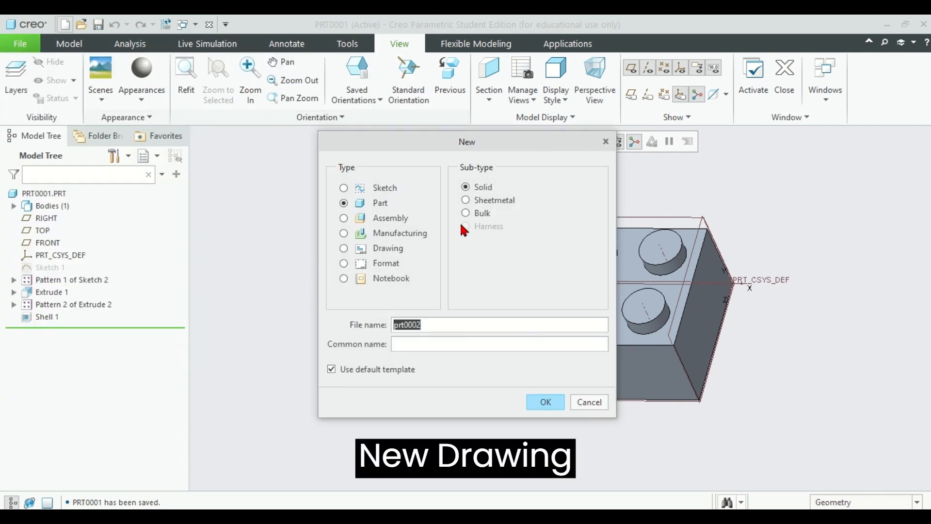
{"action": "left_click", "coordinate": [394, 251]}
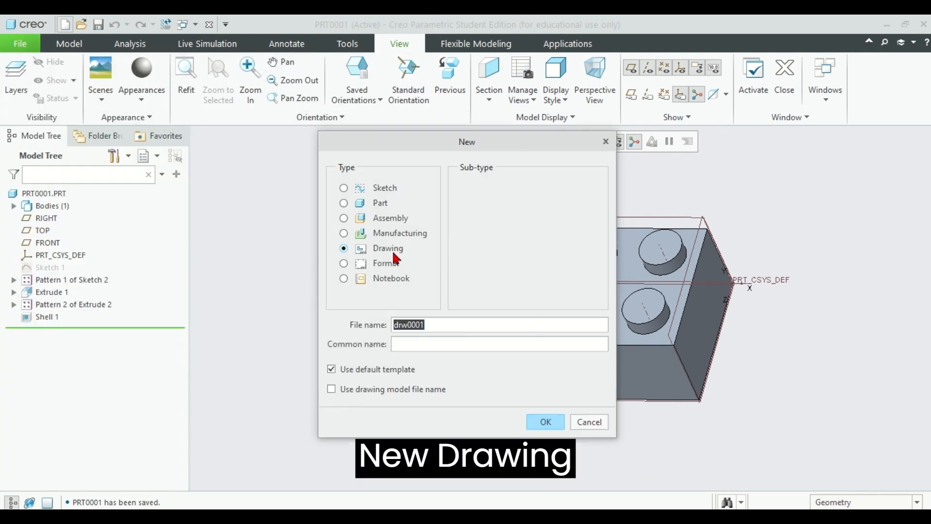
{"action": "left_click", "coordinate": [546, 422]}
{"action": "left_click_drag", "start_coordinate": [472, 122], "coordinate": [473, 99]}
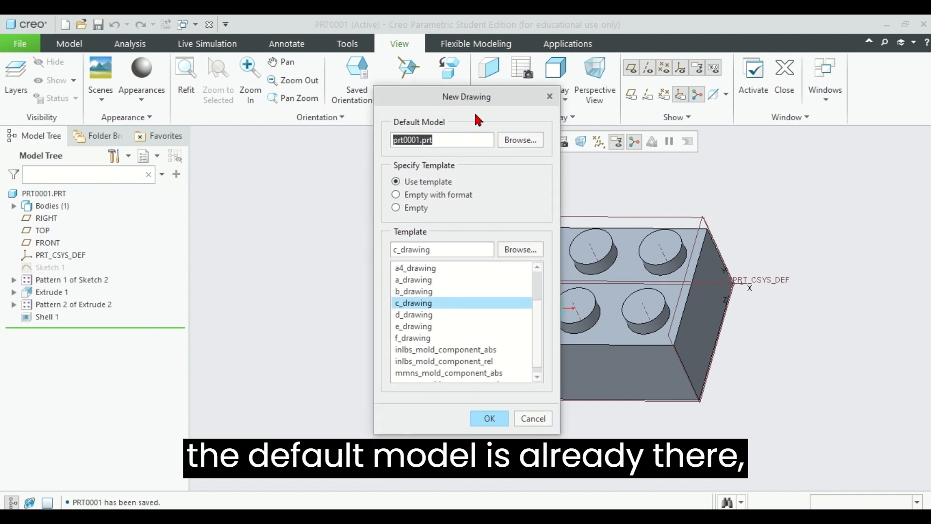
Step: Browse the part files with the preview shown and choose prt0001.prt as the drawing's default model
{"action": "left_click", "coordinate": [520, 139]}
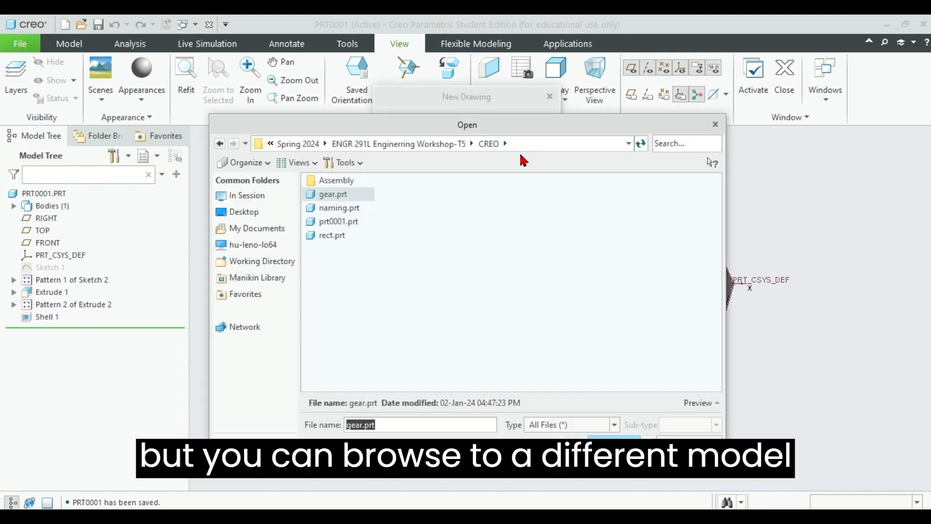
{"action": "left_click", "coordinate": [699, 403]}
{"action": "left_click", "coordinate": [330, 208]}
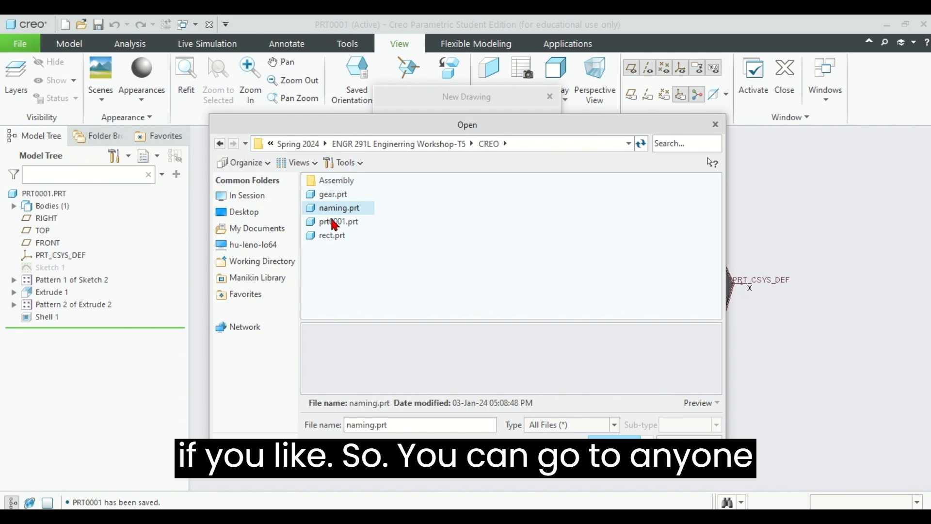
{"action": "left_click", "coordinate": [335, 222]}
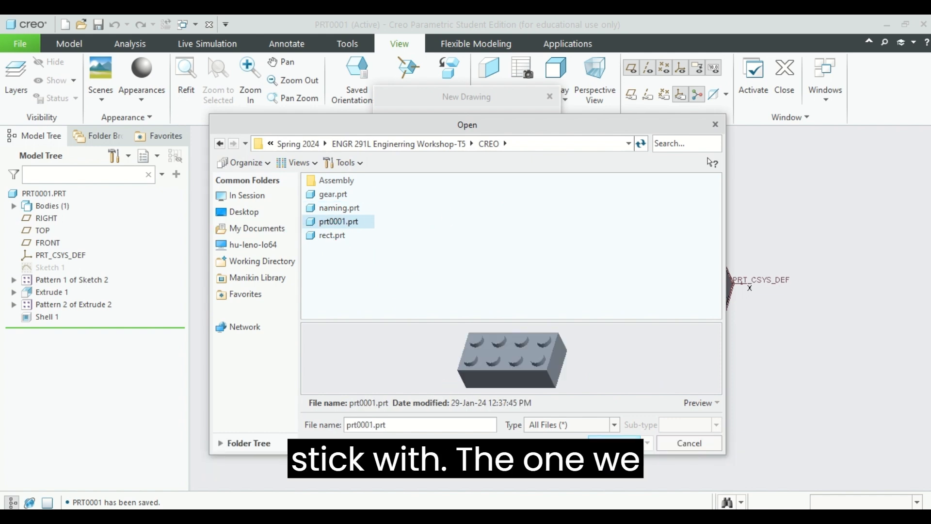
{"action": "left_click", "coordinate": [614, 444]}
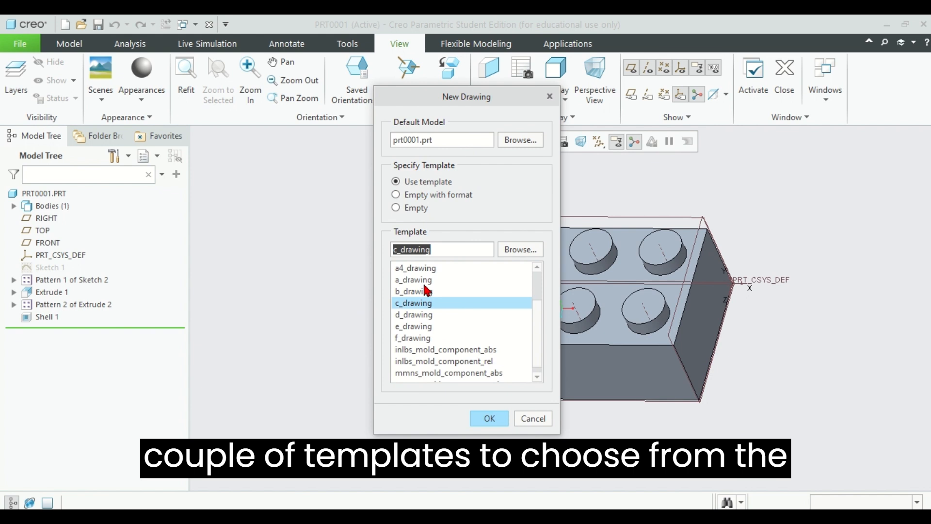
Step: Specify the template as Empty with format and browse the system formats
{"action": "scroll", "coordinate": [425, 290], "scroll_direction": "up", "scroll_amount": 2}
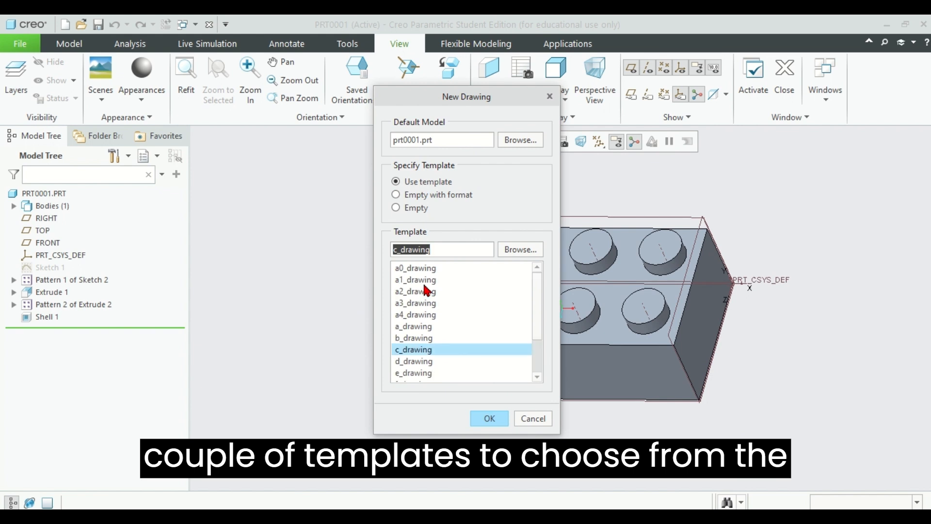
{"action": "left_click", "coordinate": [429, 195]}
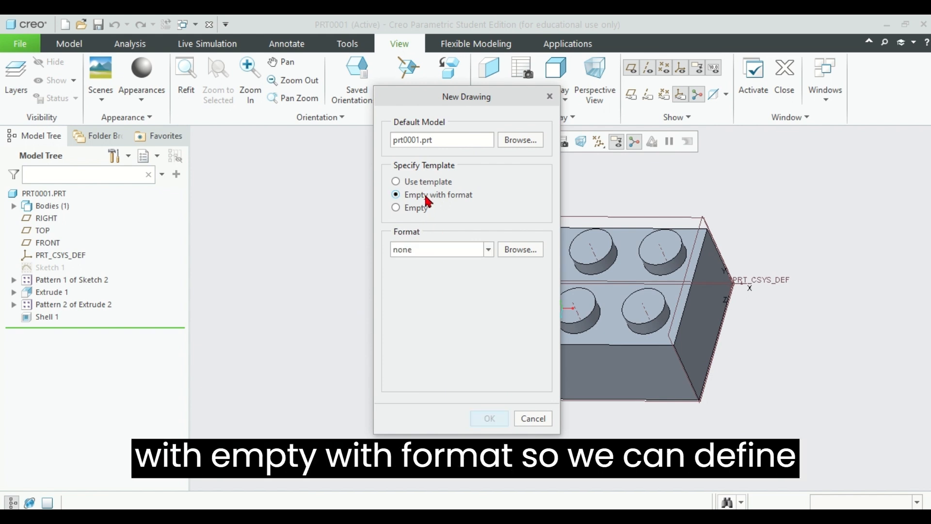
{"action": "left_click", "coordinate": [487, 248]}
{"action": "left_click", "coordinate": [487, 247]}
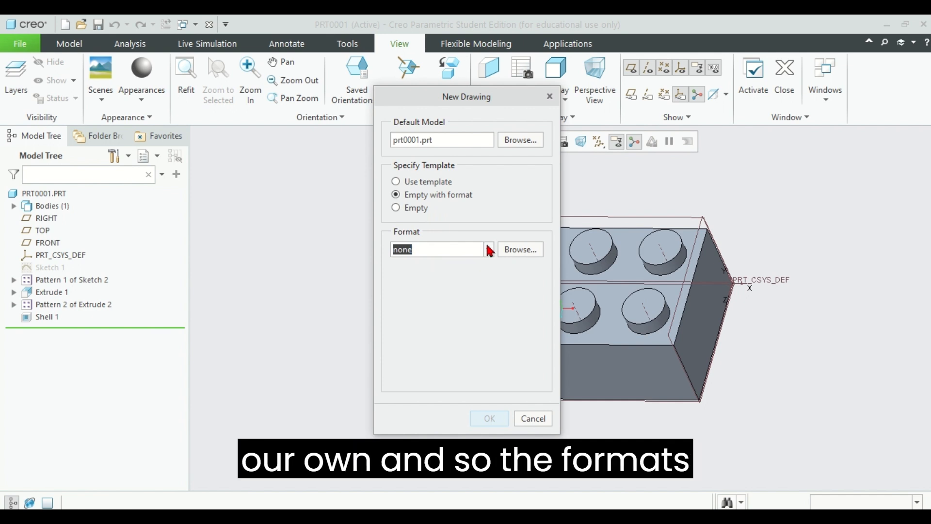
{"action": "left_click", "coordinate": [487, 250]}
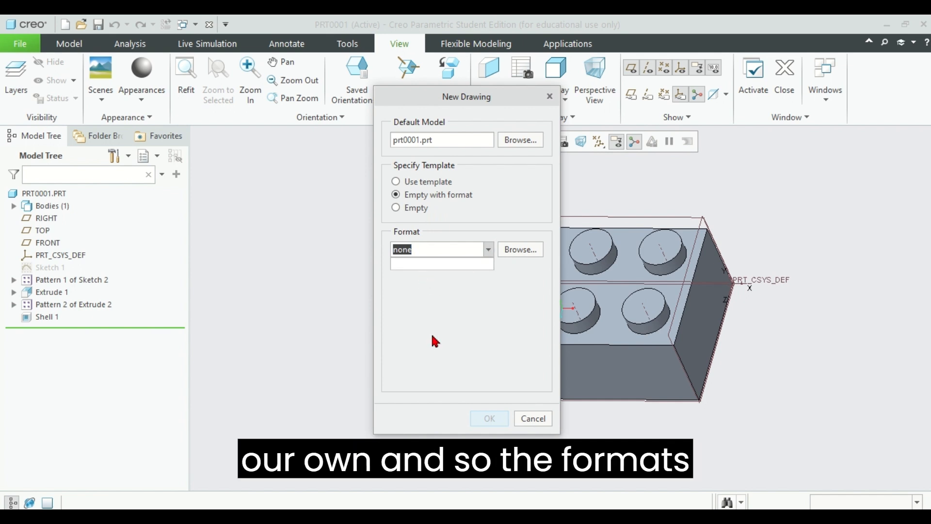
{"action": "left_click", "coordinate": [518, 252]}
{"action": "left_click", "coordinate": [532, 261]}
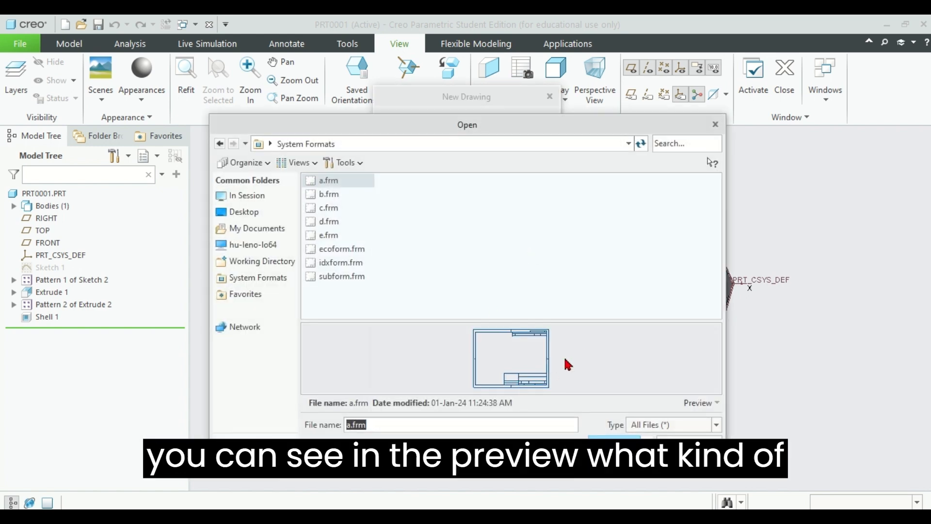
Step: Examine the previews of the available system formats, from b.frm through ecoform.frm, to compare their sheet layouts
{"action": "left_click", "coordinate": [330, 196]}
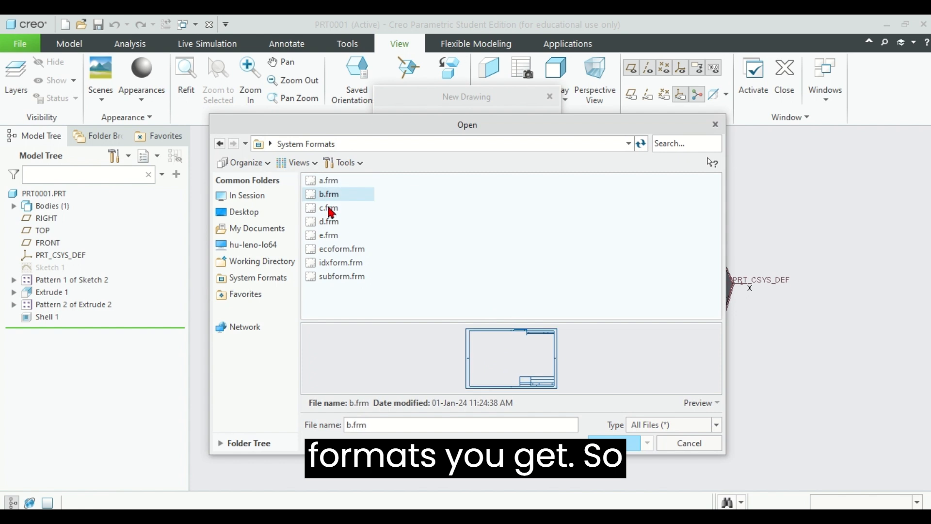
{"action": "left_click", "coordinate": [331, 209]}
{"action": "left_click", "coordinate": [330, 222]}
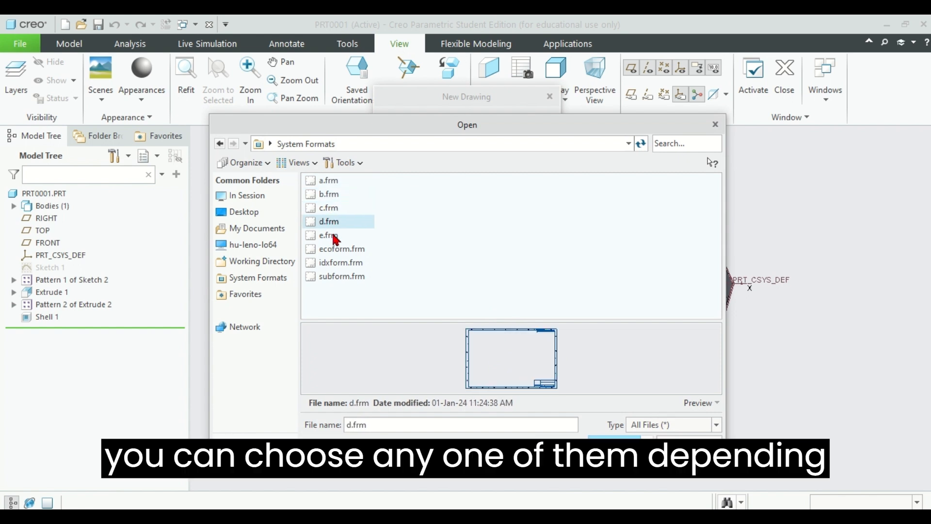
{"action": "left_click", "coordinate": [334, 237]}
{"action": "left_click", "coordinate": [337, 250]}
{"action": "left_click", "coordinate": [337, 237]}
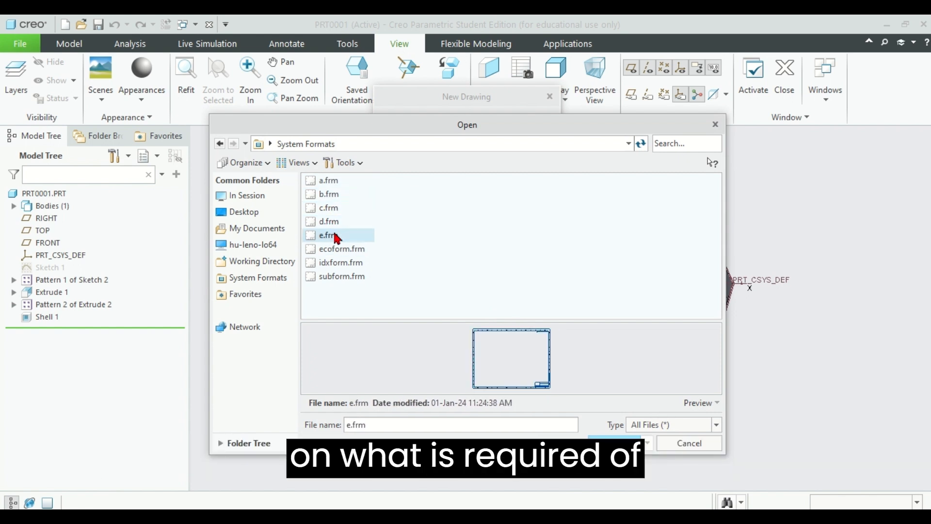
{"action": "left_click", "coordinate": [334, 223]}
{"action": "left_click", "coordinate": [332, 210]}
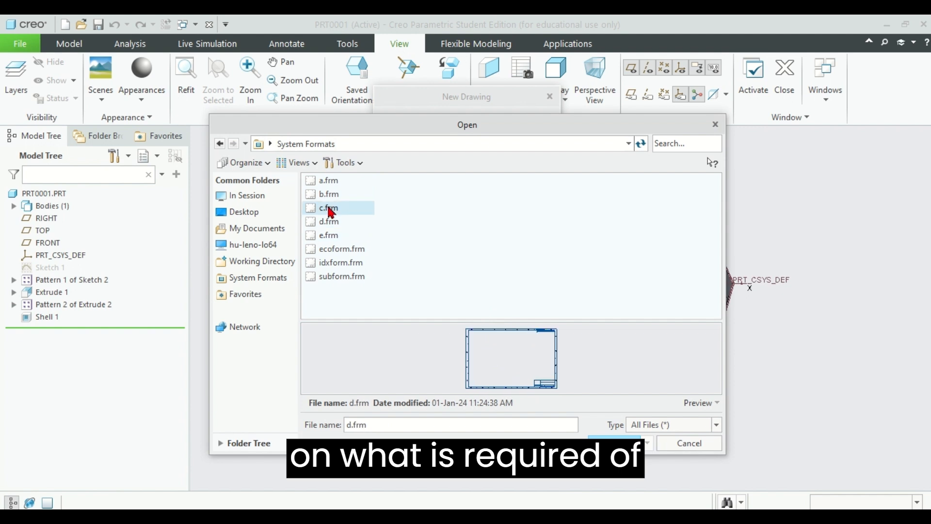
Step: Choose a.frm as the format, create the drawing, and maximize its window
{"action": "left_click", "coordinate": [325, 182]}
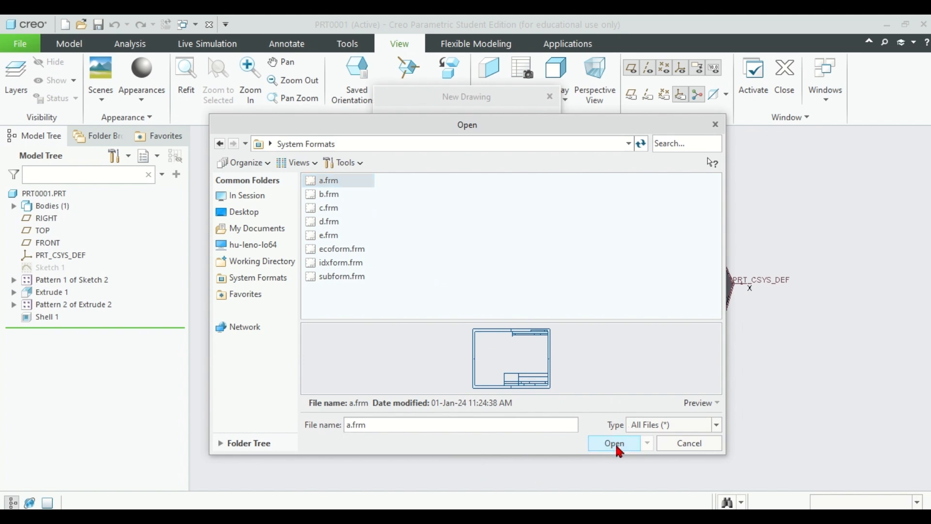
{"action": "left_click", "coordinate": [617, 445]}
{"action": "left_click", "coordinate": [496, 417]}
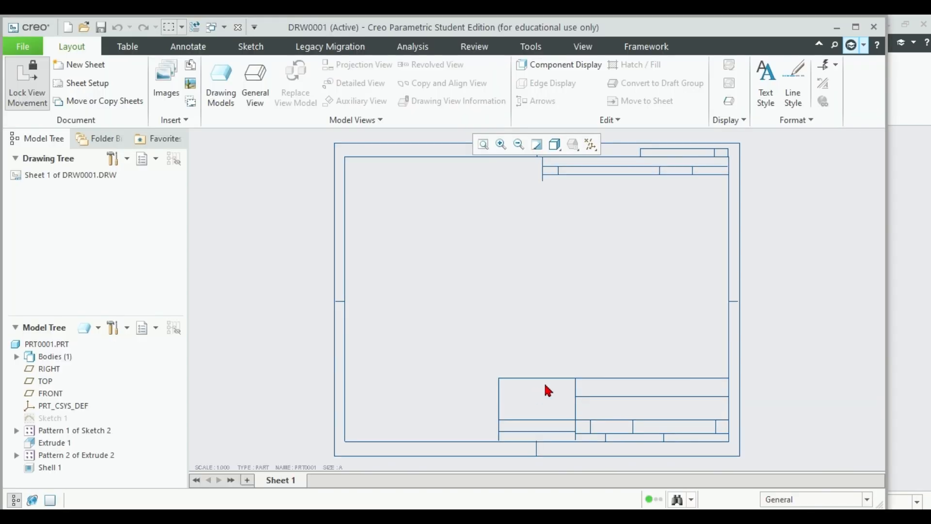
{"action": "left_click", "coordinate": [856, 27]}
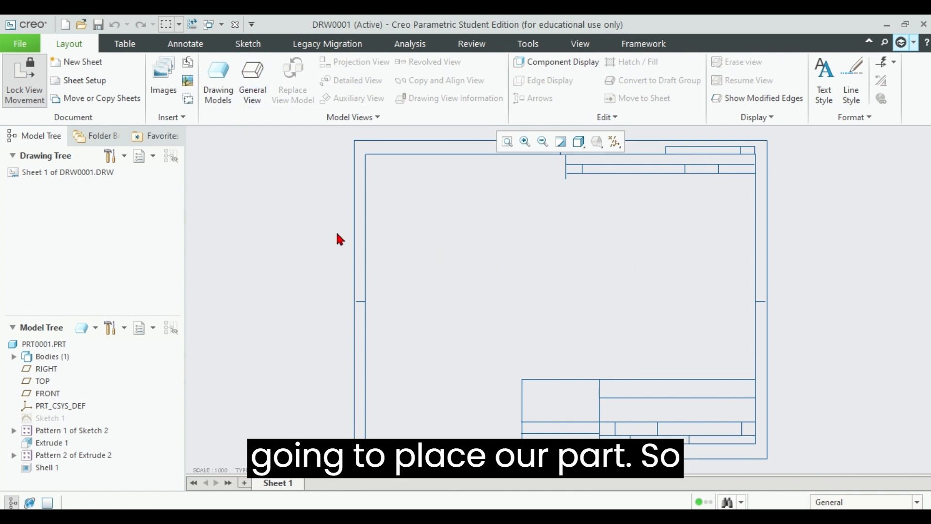
Step: Insert a general view of the brick with No Combined State in the upper right area of the sheet
{"action": "left_click", "coordinate": [253, 95]}
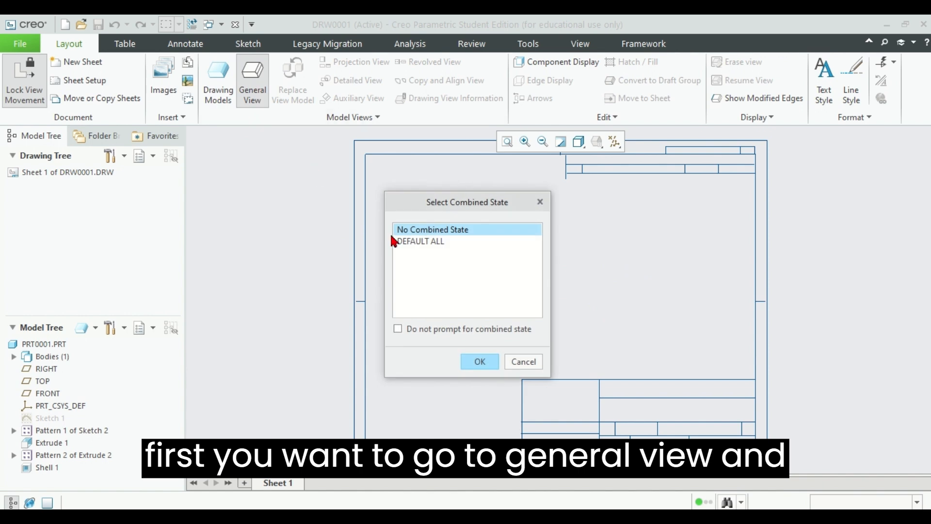
{"action": "left_click", "coordinate": [469, 364]}
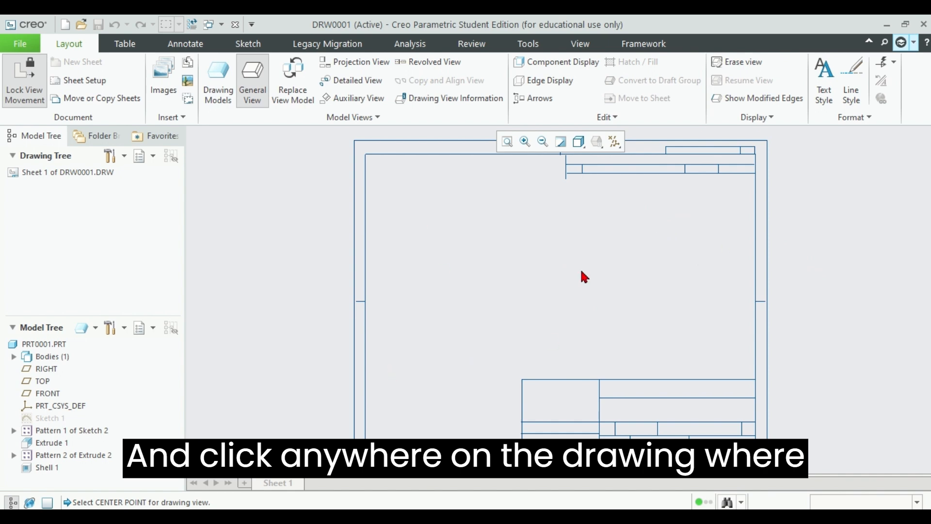
{"action": "left_click", "coordinate": [626, 210]}
{"action": "mouse_move", "coordinate": [774, 140]}
{"action": "left_mouse_down"}
{"action": "mouse_move", "coordinate": [395, 155]}
{"action": "mouse_move", "coordinate": [384, 134]}
{"action": "left_mouse_up"}
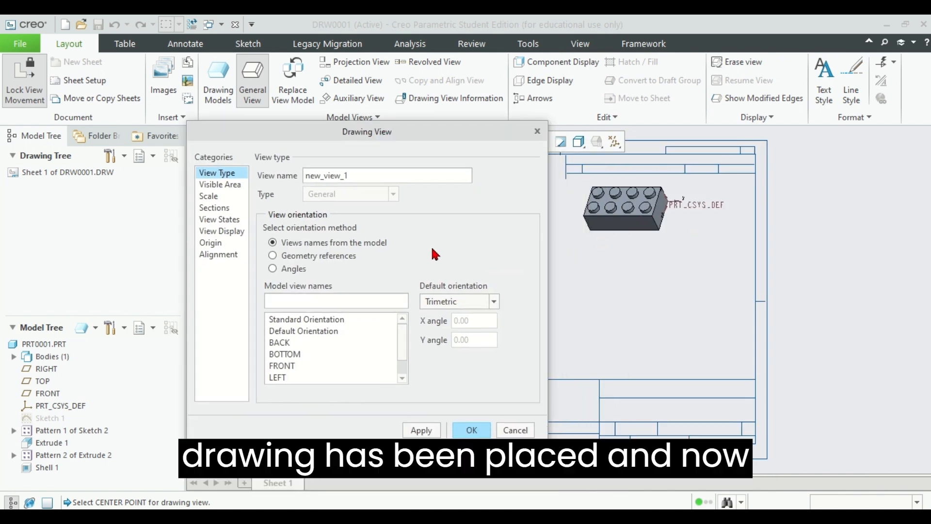
Step: Set a custom scale of 0.1 for the general view and accept the view settings
{"action": "left_click", "coordinate": [210, 197]}
{"action": "left_click", "coordinate": [289, 190]}
{"action": "left_click", "coordinate": [398, 193]}
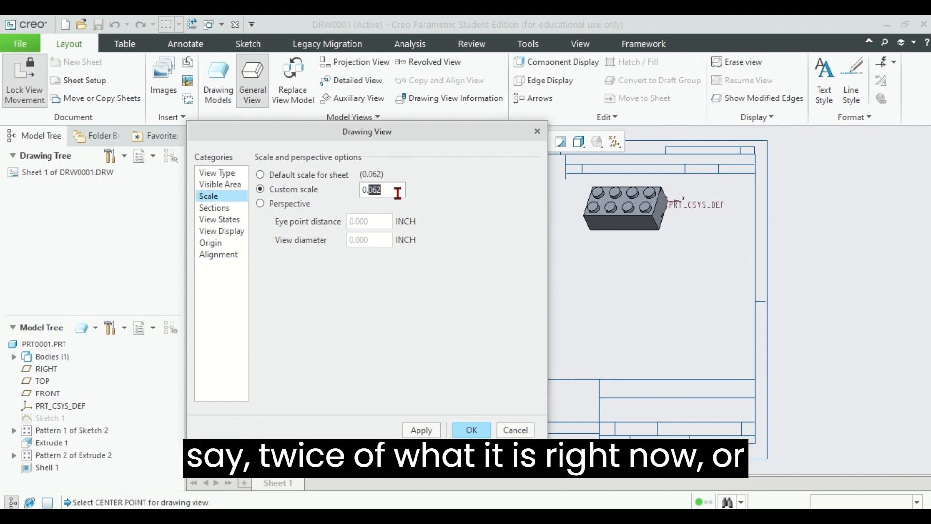
{"action": "type", "text": "1"}
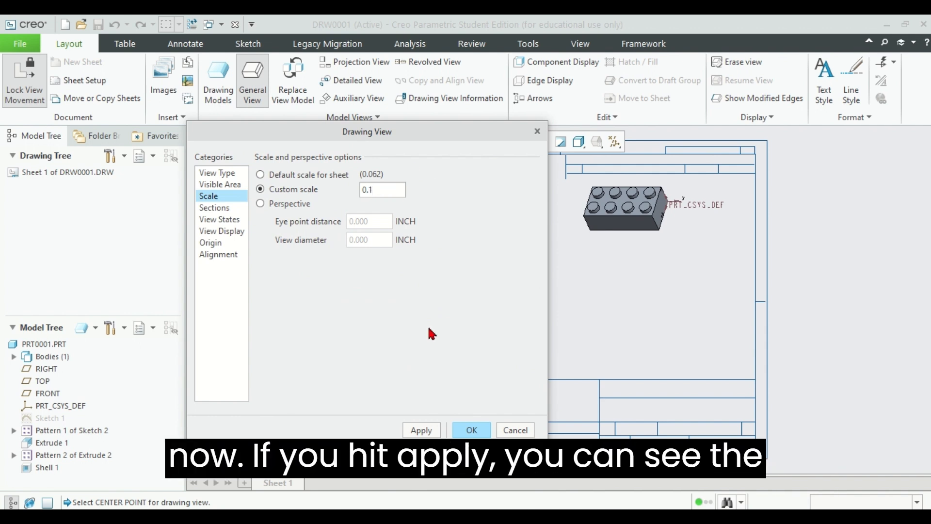
{"action": "left_click", "coordinate": [430, 430]}
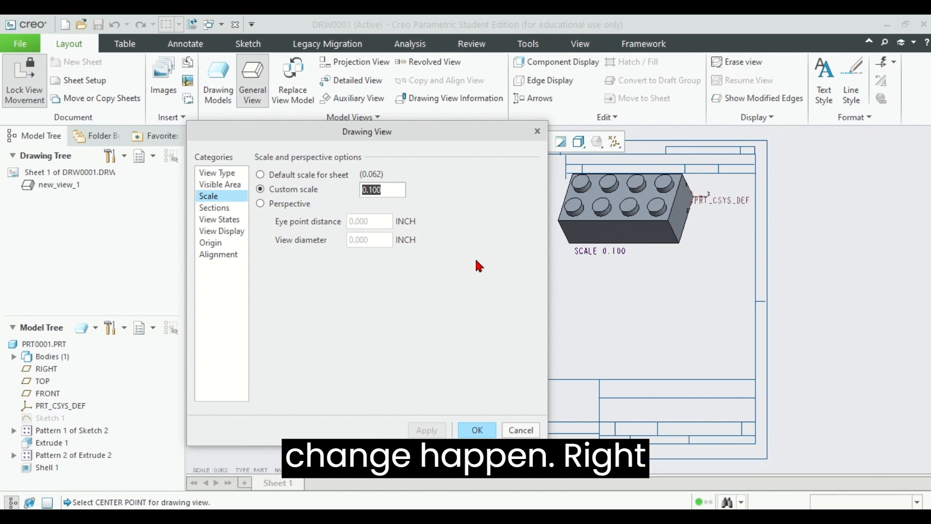
{"action": "left_click", "coordinate": [477, 430]}
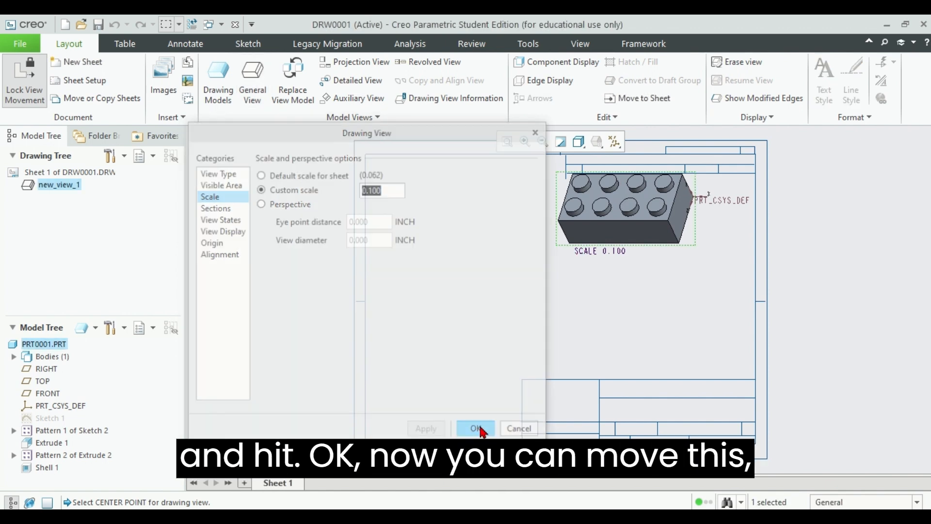
Step: Unlock view movement and shift the general view toward the right border of the sheet
{"action": "left_click", "coordinate": [636, 217]}
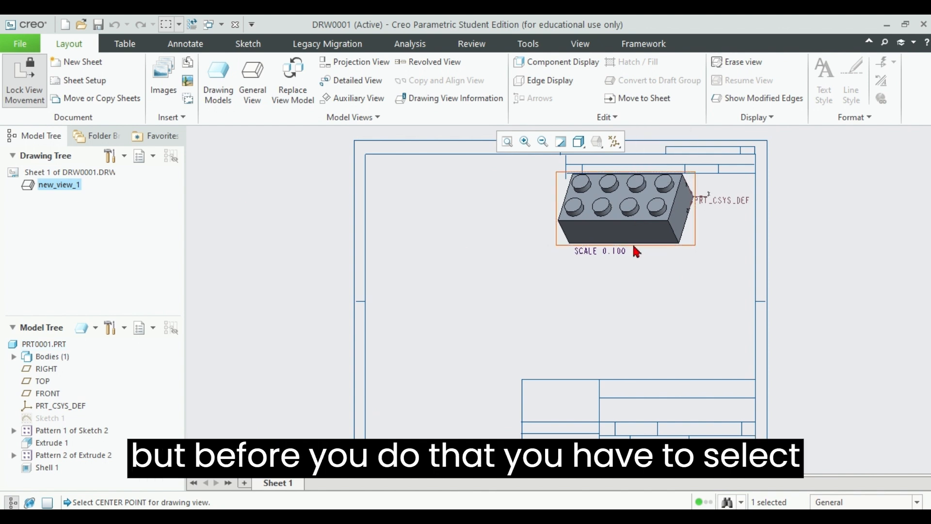
{"action": "left_click", "coordinate": [30, 80]}
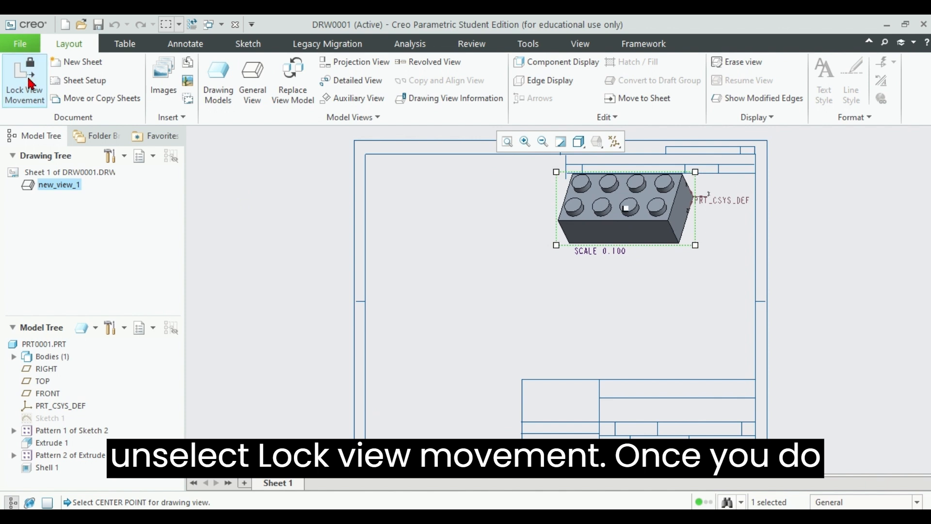
{"action": "mouse_move", "coordinate": [651, 209]}
{"action": "left_mouse_down"}
{"action": "mouse_move", "coordinate": [692, 232]}
{"action": "mouse_move", "coordinate": [685, 217]}
{"action": "mouse_move", "coordinate": [703, 218]}
{"action": "left_mouse_up"}
{"action": "left_click", "coordinate": [662, 313]}
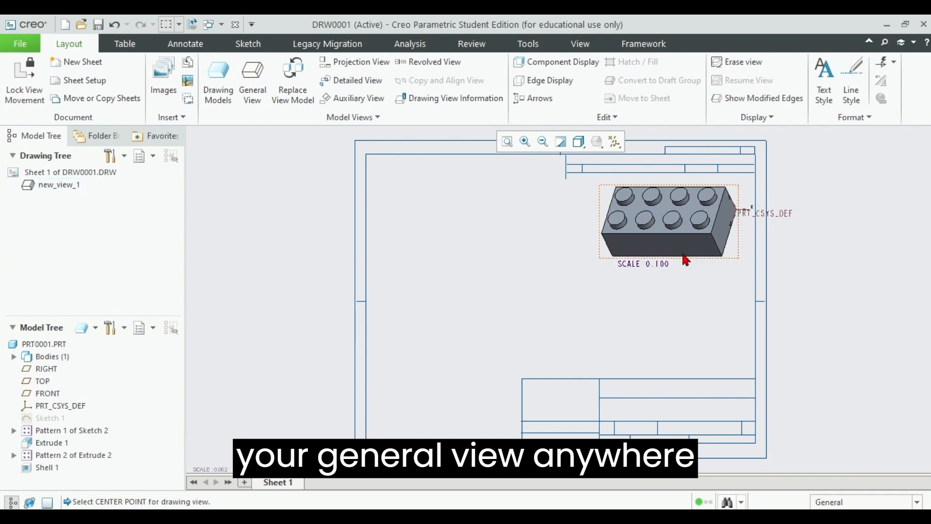
Step: Hide the axes, points, coordinate systems and datum planes in the drawing
{"action": "left_click", "coordinate": [614, 142]}
{"action": "left_click", "coordinate": [614, 174]}
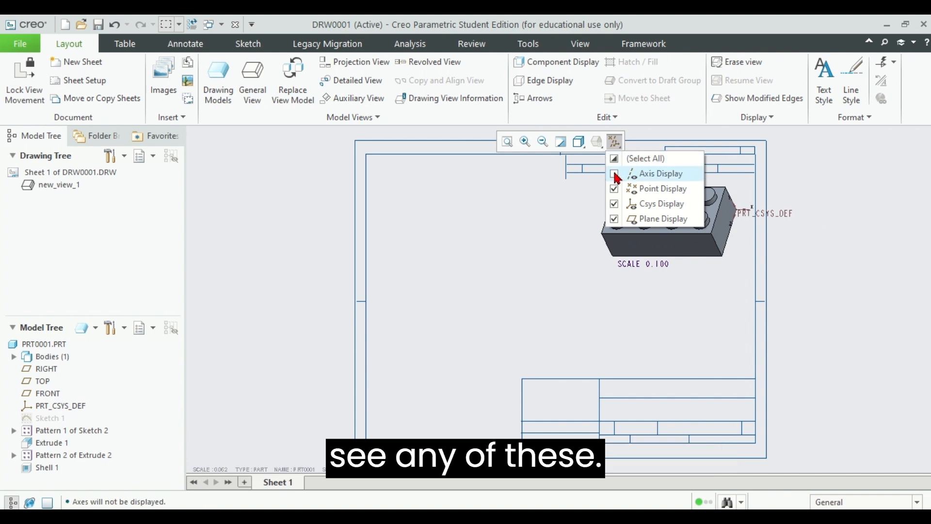
{"action": "left_click", "coordinate": [614, 189]}
{"action": "left_click", "coordinate": [614, 204]}
{"action": "left_click", "coordinate": [614, 219]}
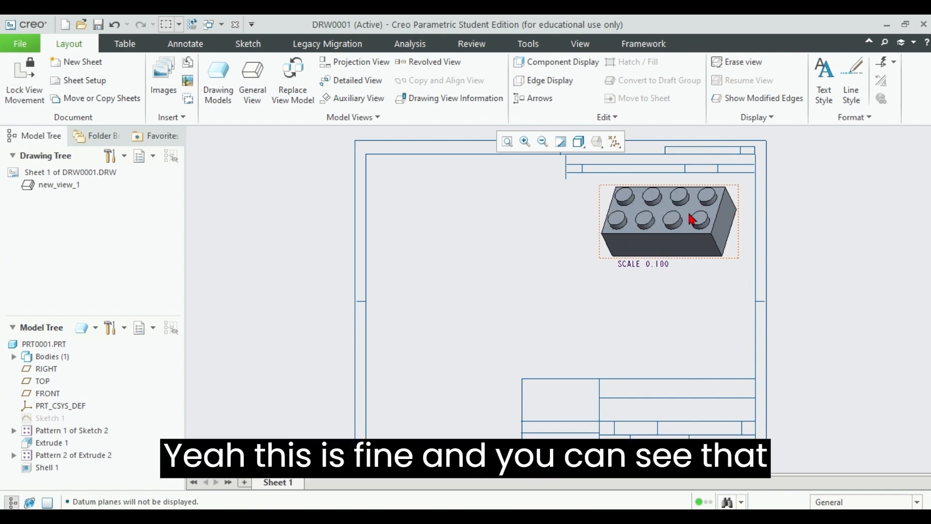
Step: Move the shaded general view slightly away from the sheet's right border
{"action": "left_click", "coordinate": [694, 217]}
{"action": "mouse_move", "coordinate": [695, 216]}
{"action": "left_mouse_down"}
{"action": "mouse_move", "coordinate": [673, 220]}
{"action": "mouse_move", "coordinate": [682, 220]}
{"action": "left_mouse_up"}
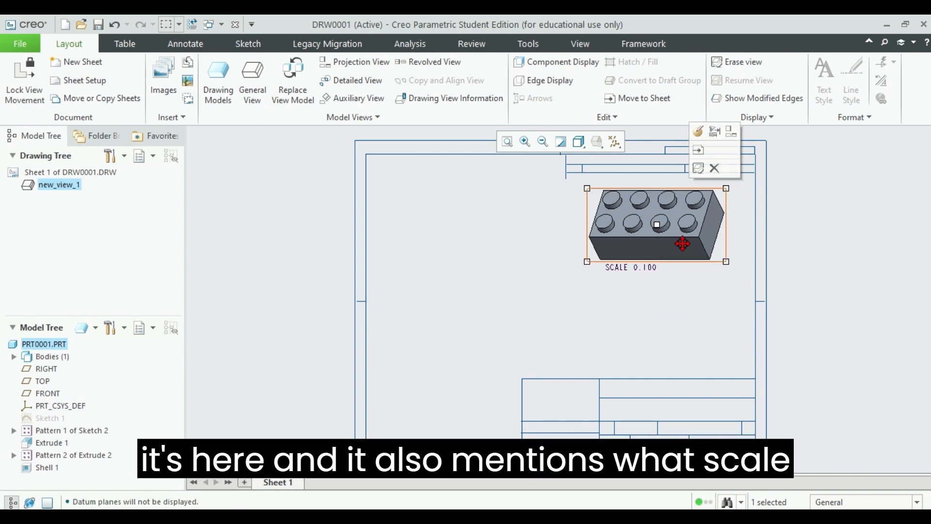
{"action": "left_click", "coordinate": [645, 269]}
{"action": "left_click", "coordinate": [646, 270]}
{"action": "left_click", "coordinate": [661, 329]}
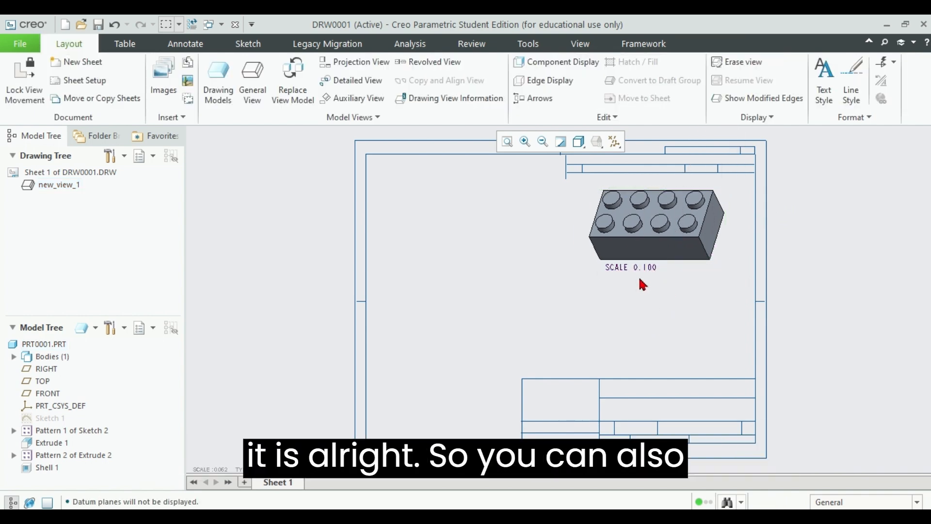
Step: Delete the scale note below the shaded general view
{"action": "double_click", "coordinate": [645, 269]}
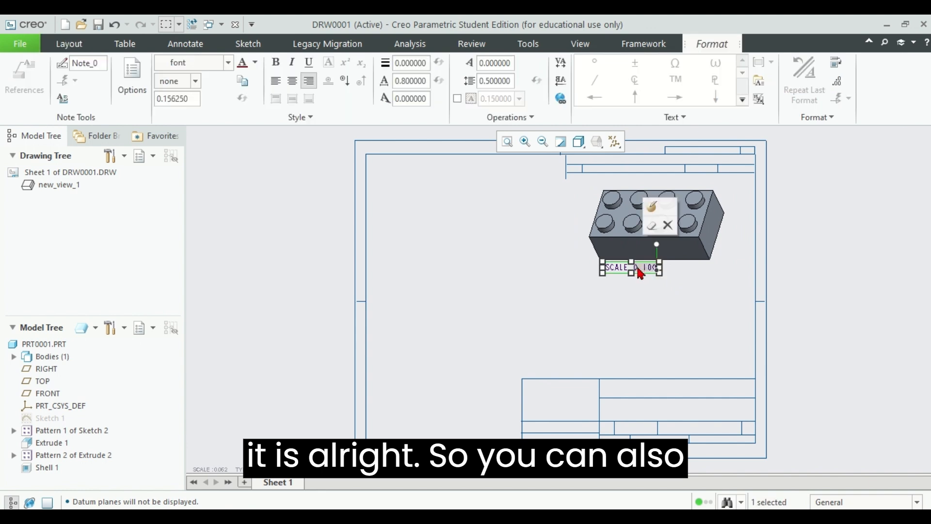
{"action": "left_click", "coordinate": [644, 286]}
{"action": "left_click_drag", "start_coordinate": [631, 273], "coordinate": [662, 278]}
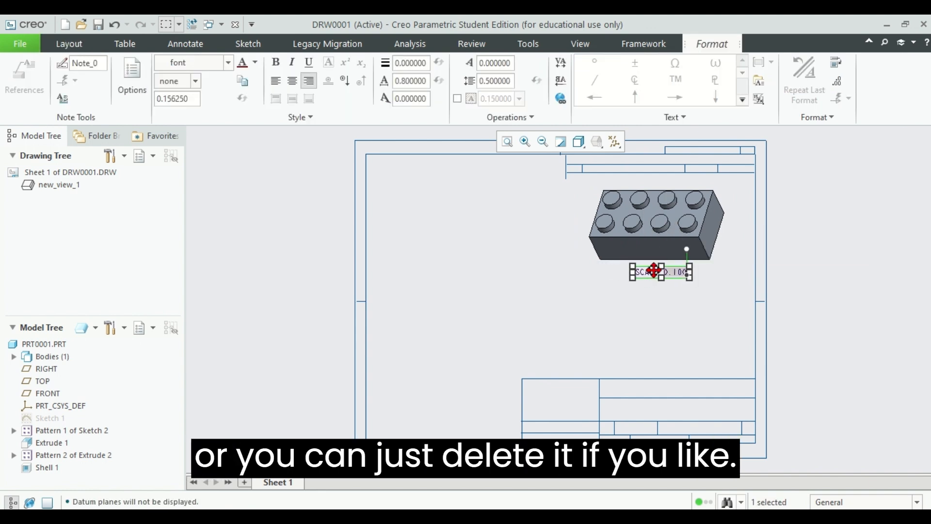
{"action": "left_click", "coordinate": [665, 307]}
{"action": "left_click", "coordinate": [650, 273]}
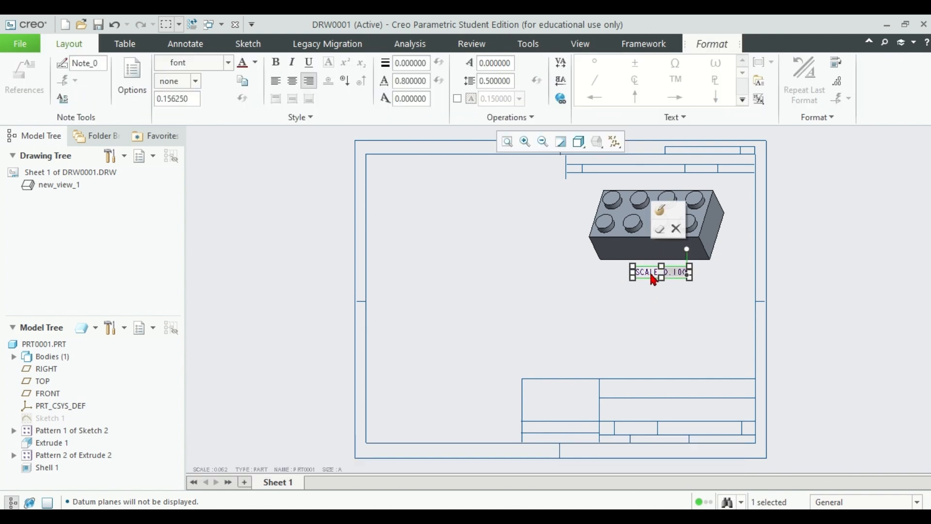
{"action": "left_click", "coordinate": [675, 229]}
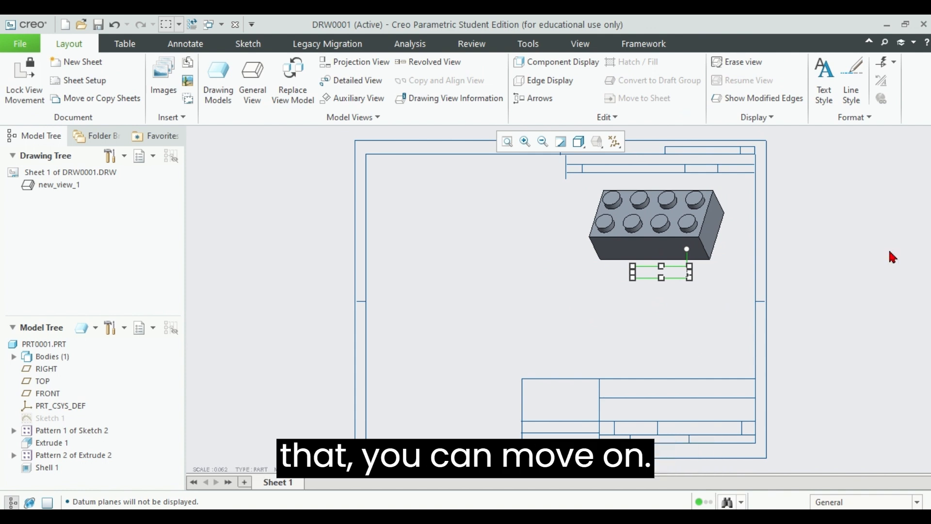
{"action": "left_click", "coordinate": [636, 213]}
{"action": "left_click", "coordinate": [524, 290]}
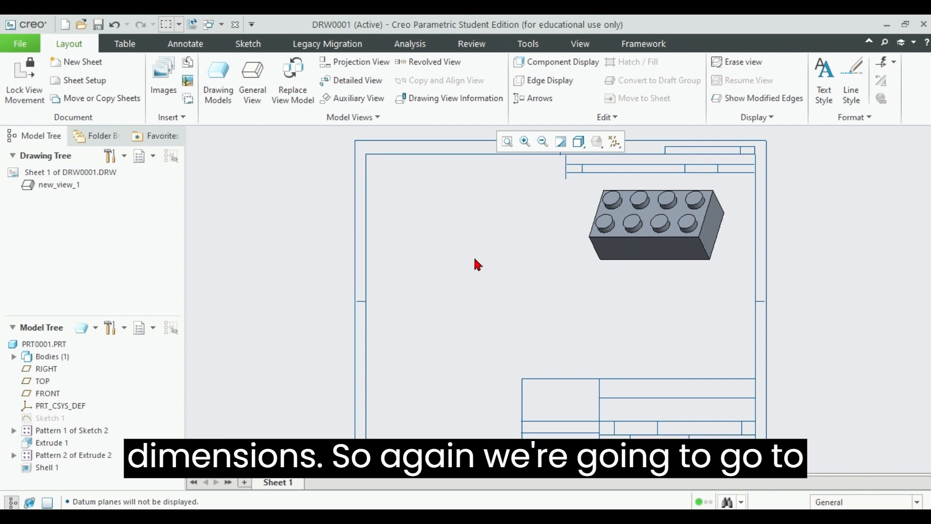
Step: Insert a second general view of the brick with No Combined State in the left middle area of the sheet
{"action": "left_click", "coordinate": [252, 79]}
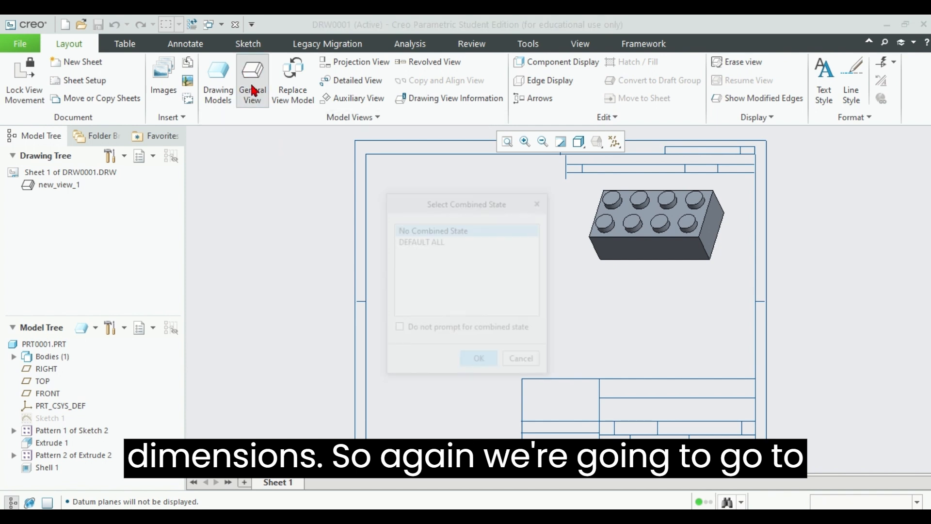
{"action": "left_click", "coordinate": [481, 360]}
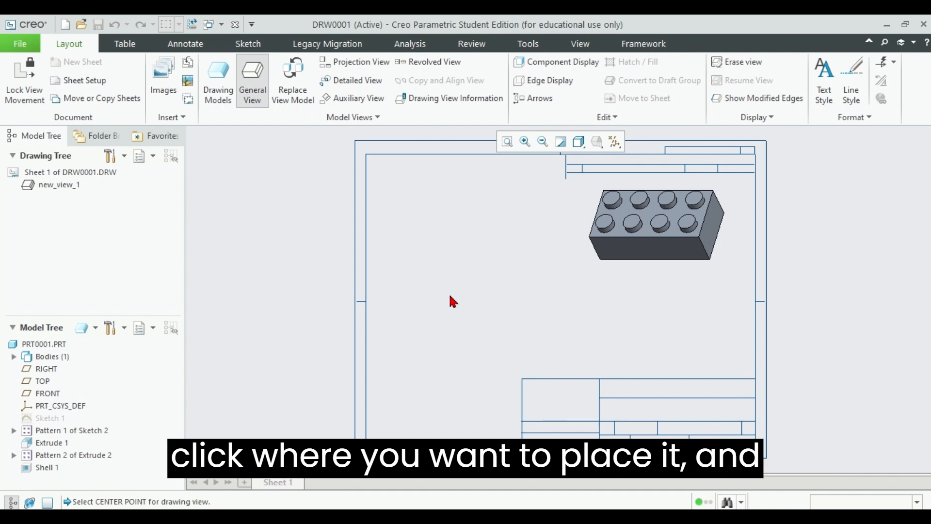
{"action": "left_click", "coordinate": [451, 297]}
{"action": "mouse_move", "coordinate": [343, 145]}
{"action": "left_mouse_down"}
{"action": "mouse_move", "coordinate": [205, 159]}
{"action": "mouse_move", "coordinate": [735, 159]}
{"action": "mouse_move", "coordinate": [679, 134]}
{"action": "left_mouse_up"}
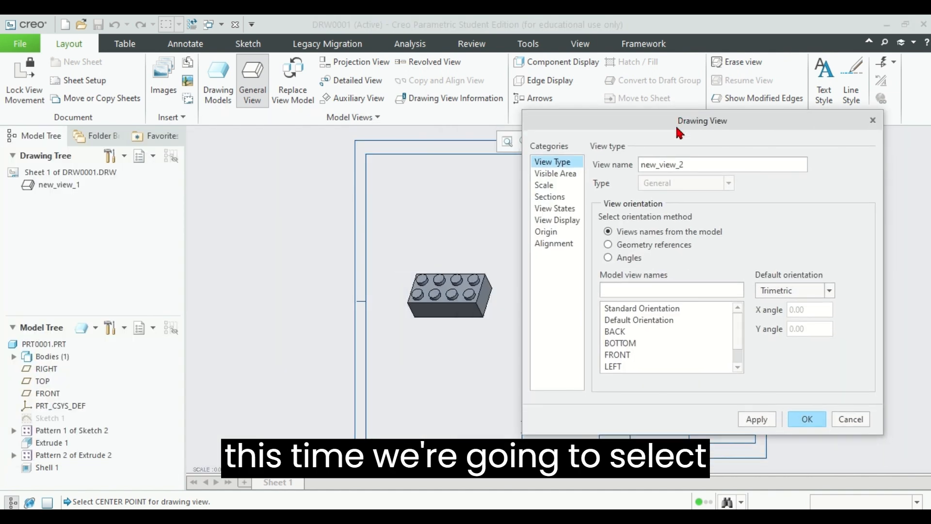
Step: Set the second view's display style to No Hidden and its tangent edges display style to Phantom
{"action": "left_click", "coordinate": [553, 209]}
{"action": "left_click", "coordinate": [558, 220]}
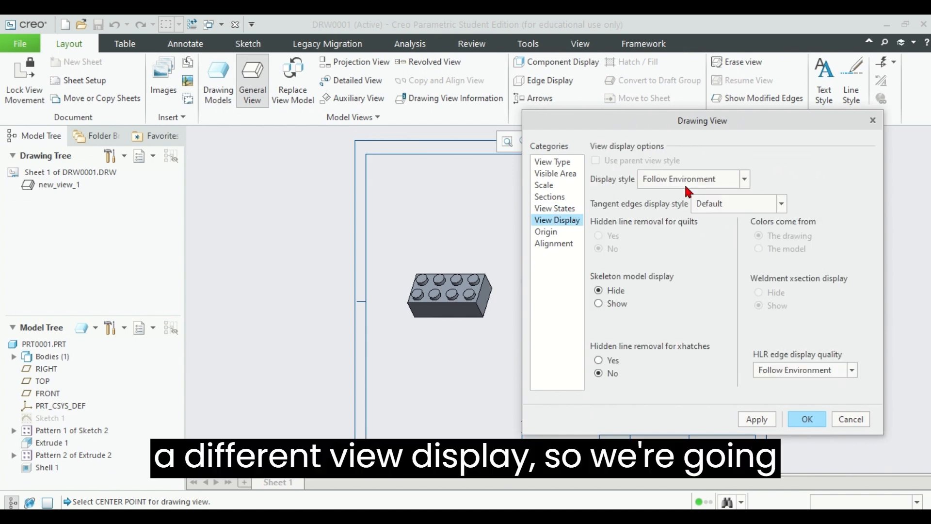
{"action": "left_click", "coordinate": [687, 180]}
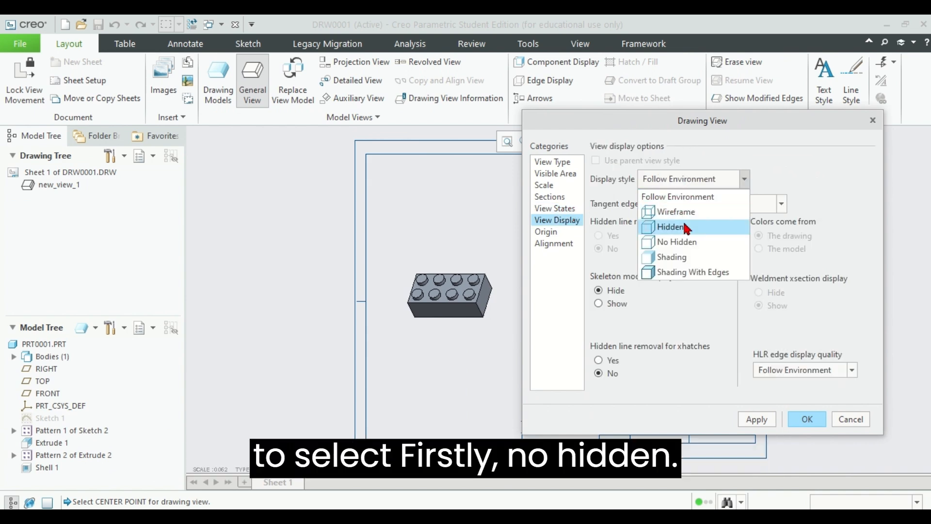
{"action": "left_click", "coordinate": [684, 240]}
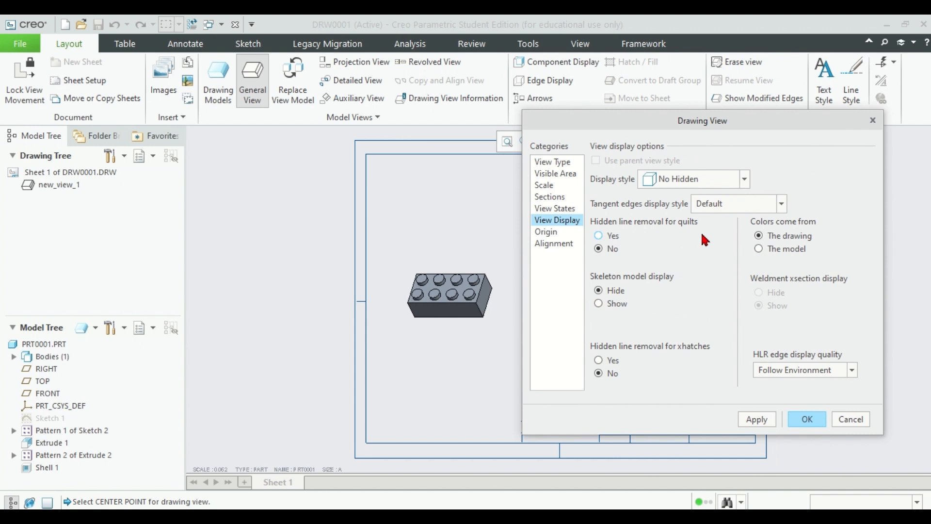
{"action": "left_click", "coordinate": [744, 203]}
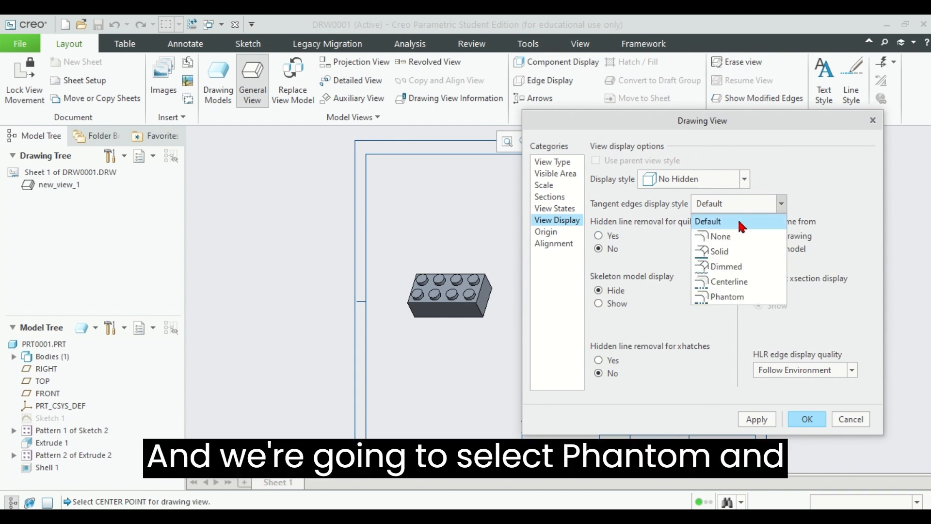
{"action": "left_click", "coordinate": [730, 297]}
Step: Orient the second view to the model's FRONT view and apply the settings
{"action": "left_click", "coordinate": [558, 164]}
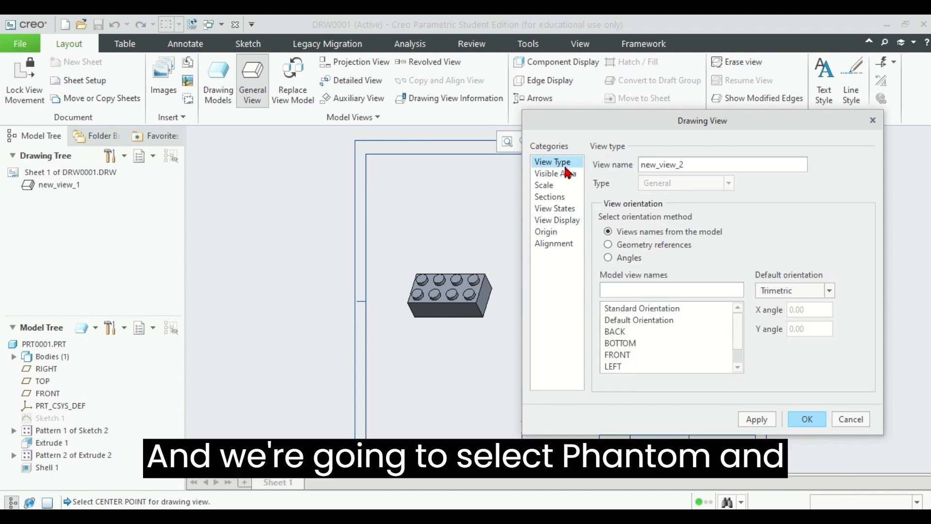
{"action": "left_click", "coordinate": [623, 354]}
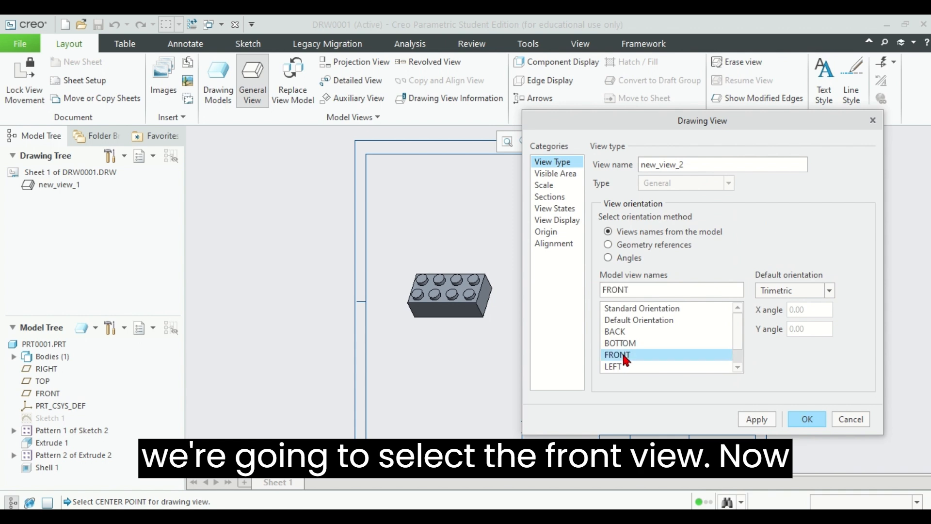
{"action": "left_click", "coordinate": [761, 420]}
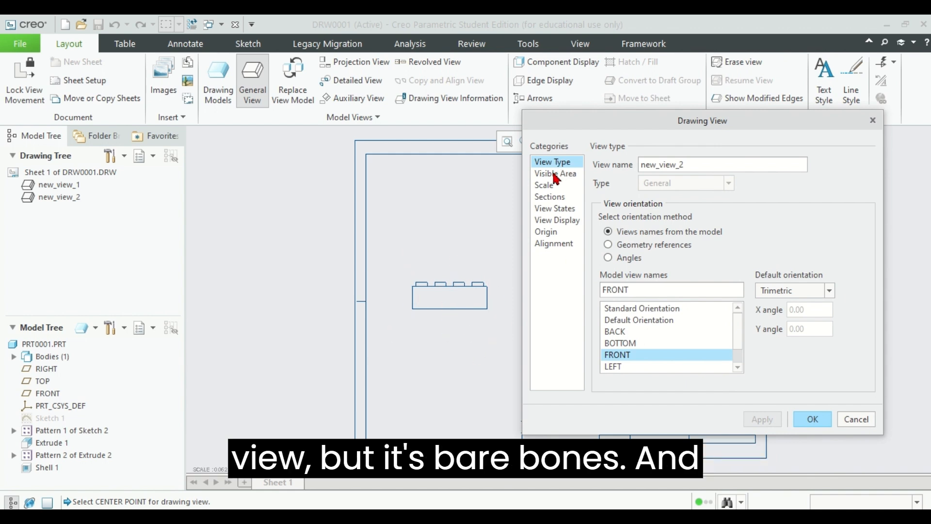
Step: Change the front view's display style to Hidden and accept the view settings
{"action": "left_click", "coordinate": [554, 221]}
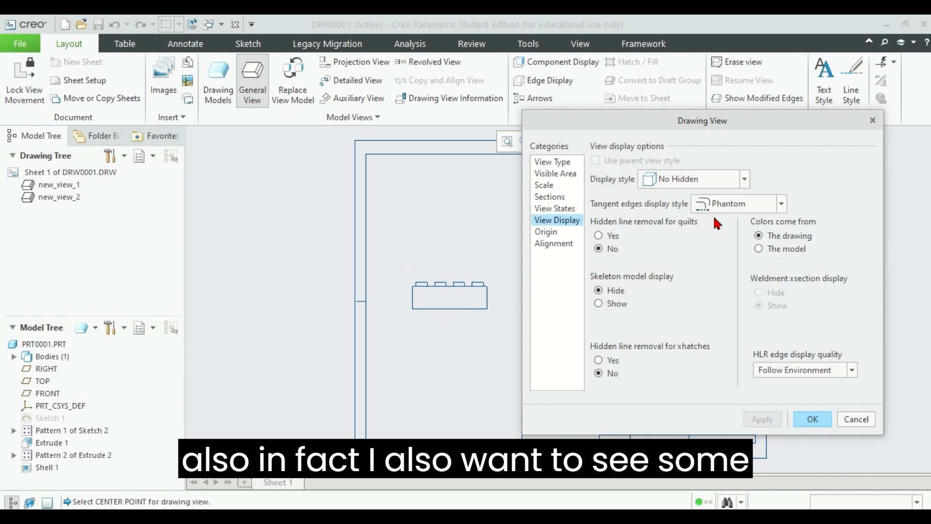
{"action": "left_click", "coordinate": [712, 180]}
{"action": "left_click", "coordinate": [682, 225]}
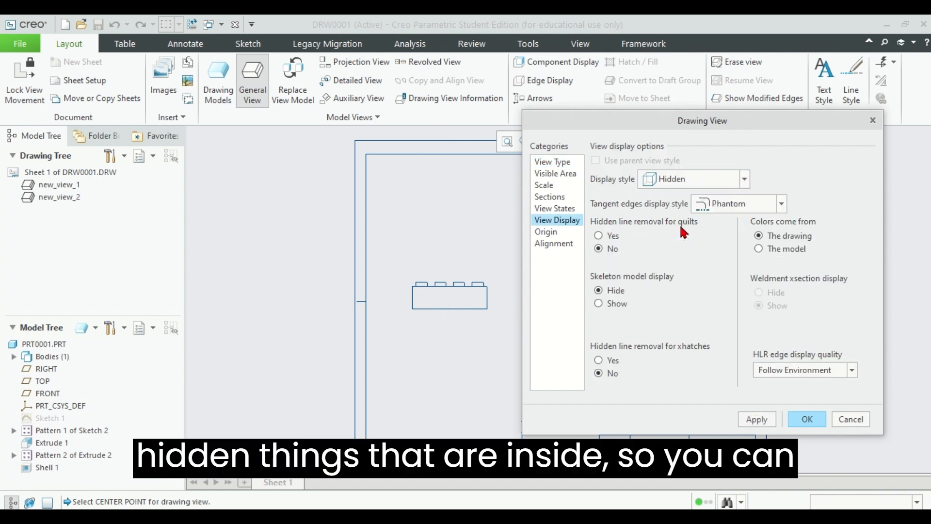
{"action": "left_click", "coordinate": [756, 419]}
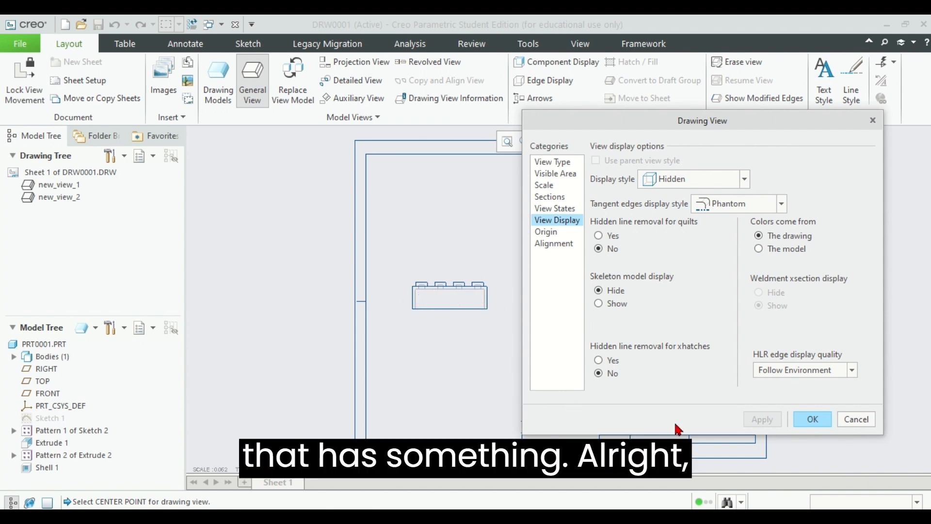
{"action": "left_click", "coordinate": [812, 419]}
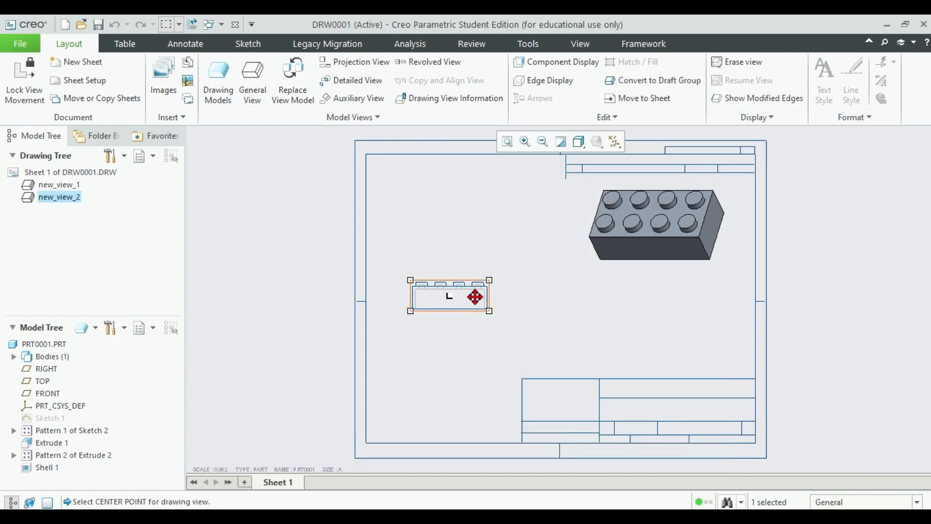
Step: Nudge the front view slightly downward and project a top view above it
{"action": "mouse_move", "coordinate": [465, 306]}
{"action": "left_mouse_down"}
{"action": "mouse_move", "coordinate": [486, 323]}
{"action": "mouse_move", "coordinate": [469, 298]}
{"action": "left_mouse_up"}
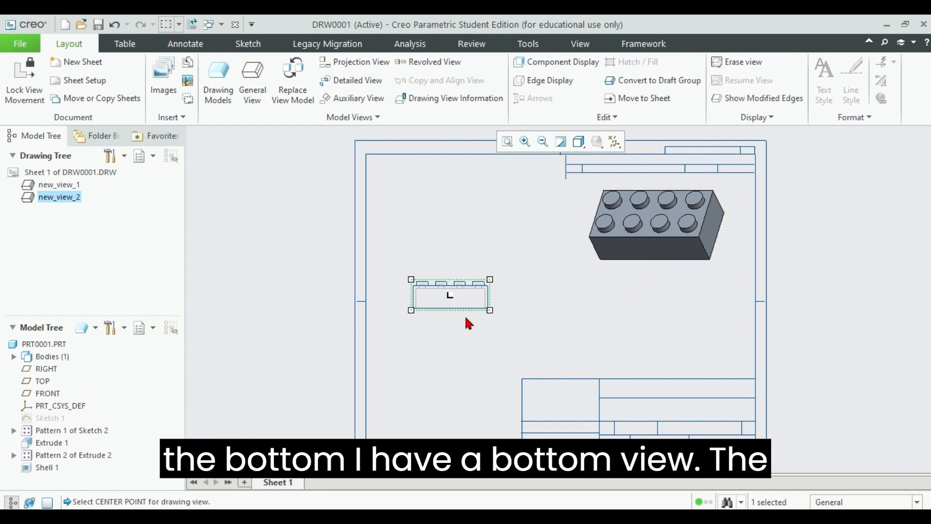
{"action": "left_click_drag", "start_coordinate": [459, 291], "coordinate": [461, 298]}
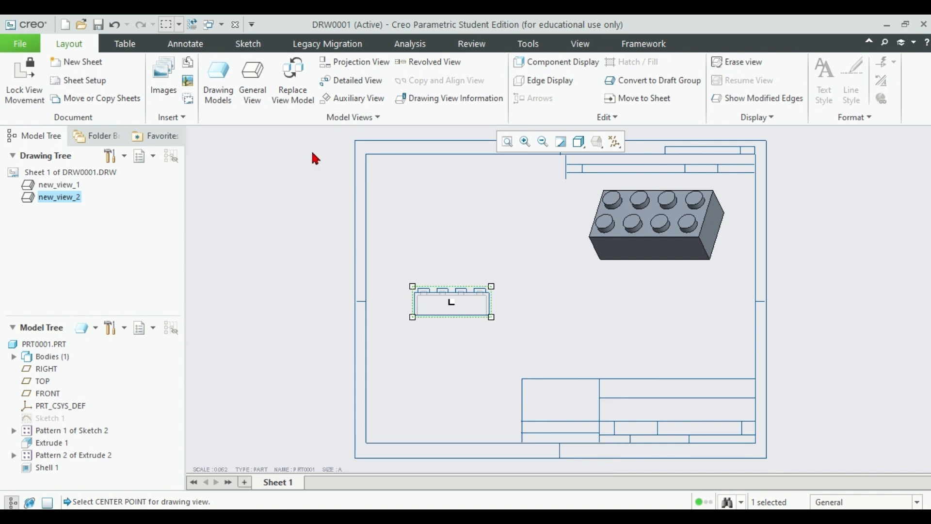
{"action": "left_click", "coordinate": [477, 305]}
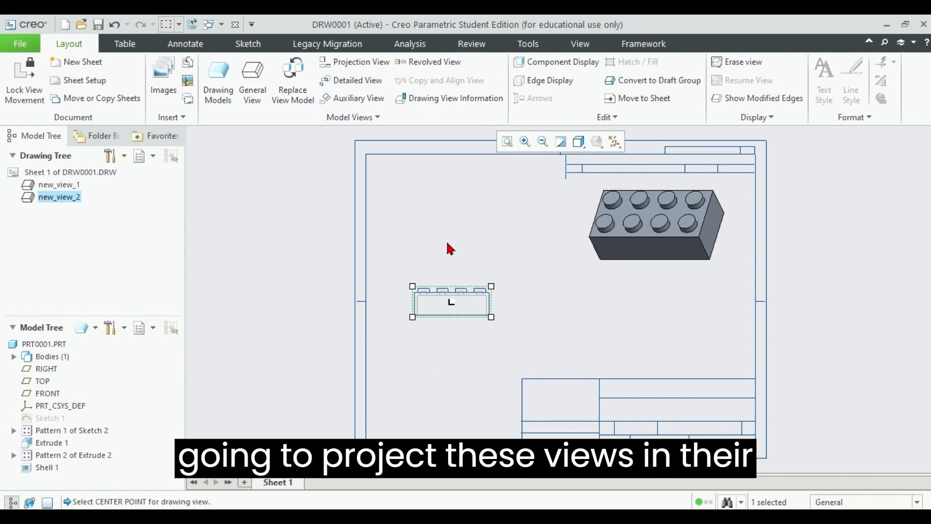
{"action": "left_click", "coordinate": [352, 67]}
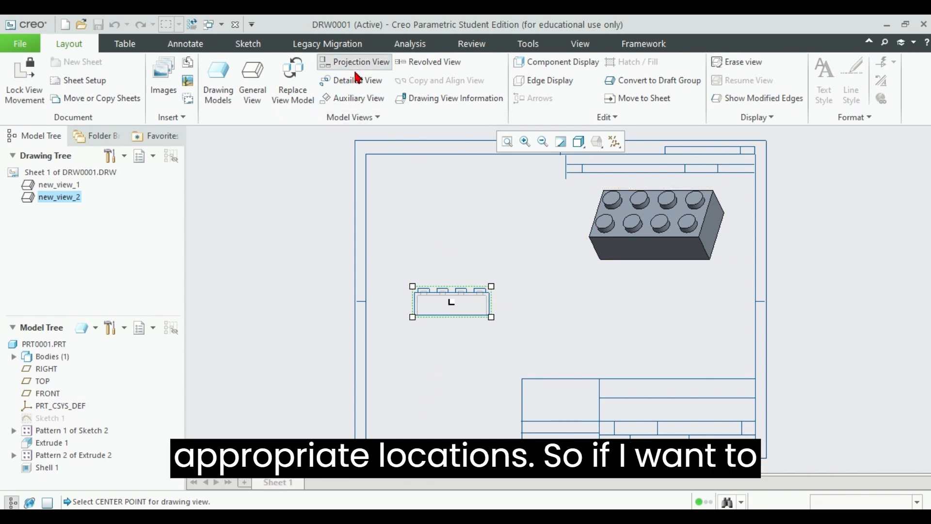
{"action": "left_click", "coordinate": [443, 234]}
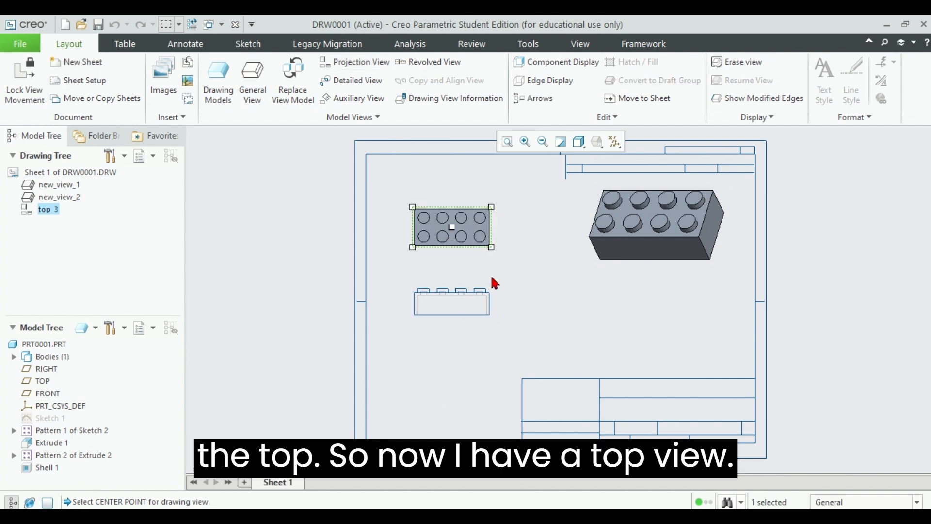
Step: Project a side view from the front view and place it to the right, below the shaded brick
{"action": "left_click", "coordinate": [465, 297]}
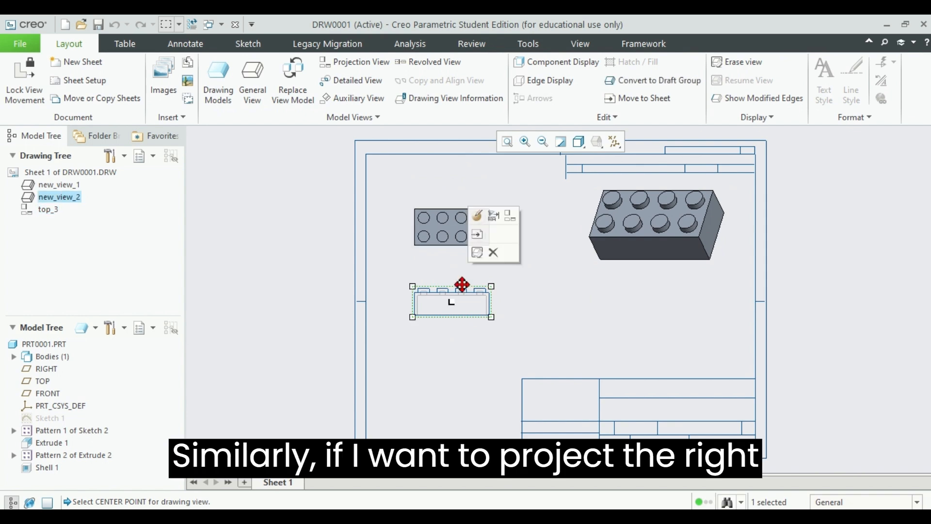
{"action": "left_click", "coordinate": [353, 63]}
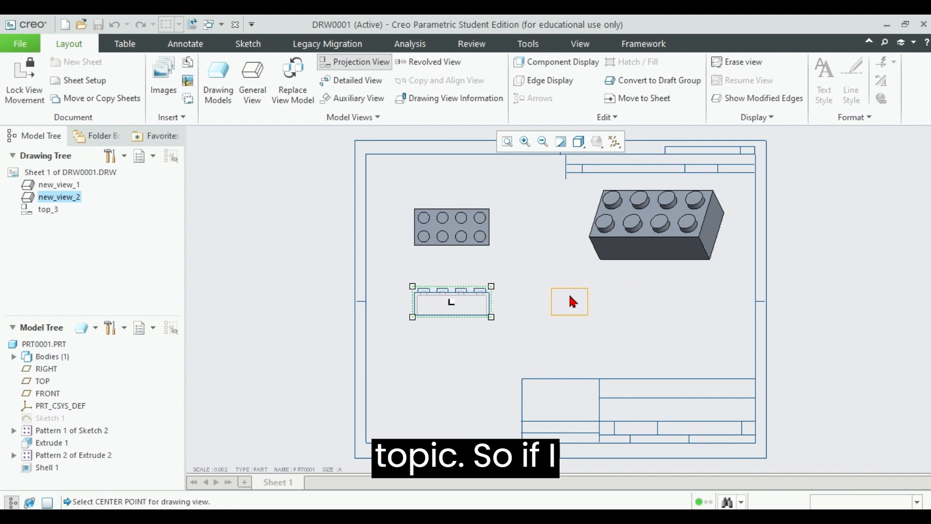
{"action": "left_click", "coordinate": [588, 300]}
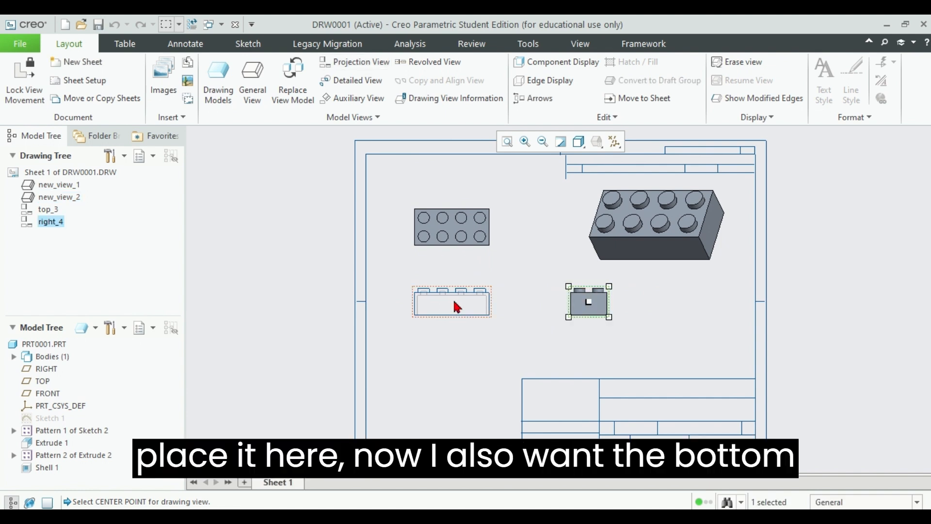
Step: Project a bottom view from the front view and place it directly below
{"action": "left_click", "coordinate": [454, 298]}
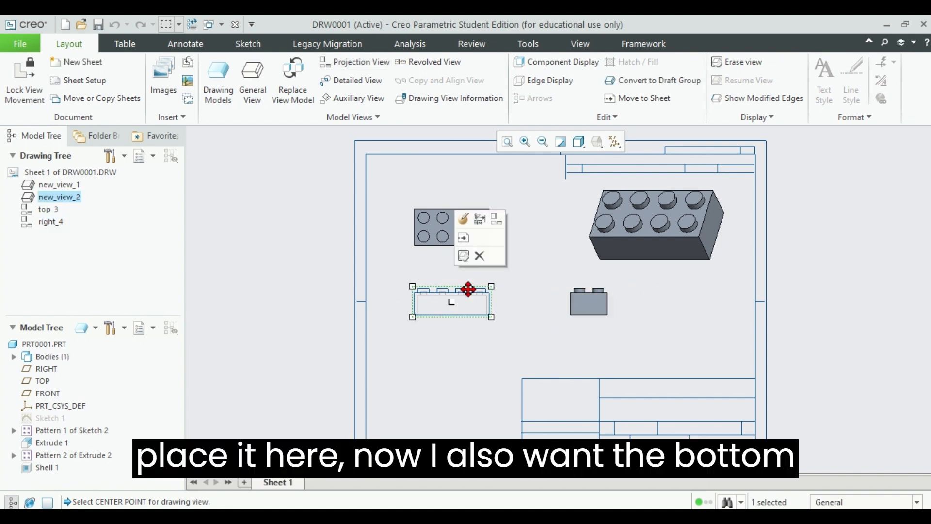
{"action": "left_click", "coordinate": [347, 66]}
{"action": "left_click", "coordinate": [450, 383]}
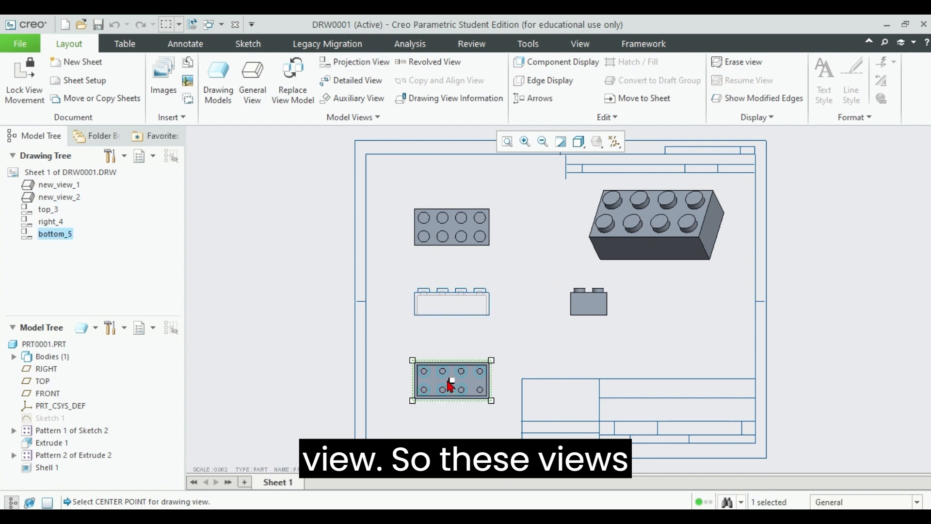
{"action": "left_click", "coordinate": [575, 339]}
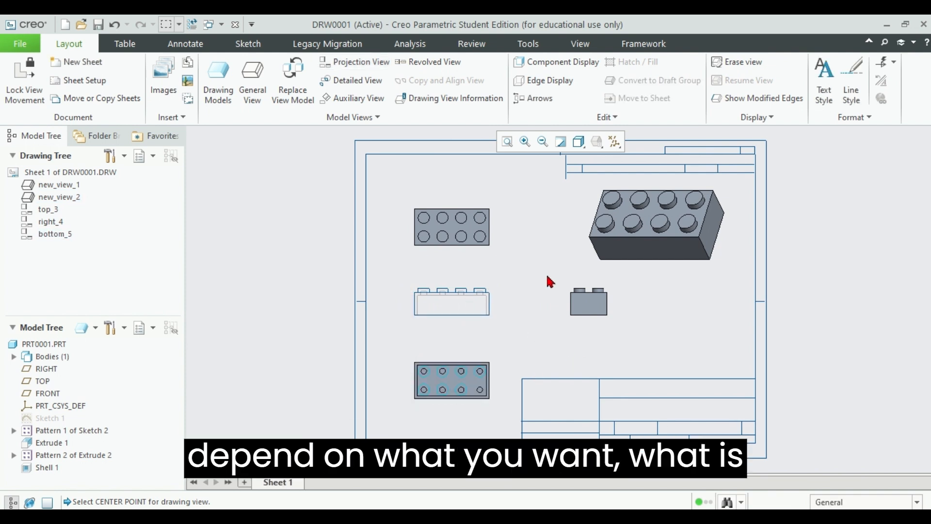
{"action": "left_click", "coordinate": [459, 235]}
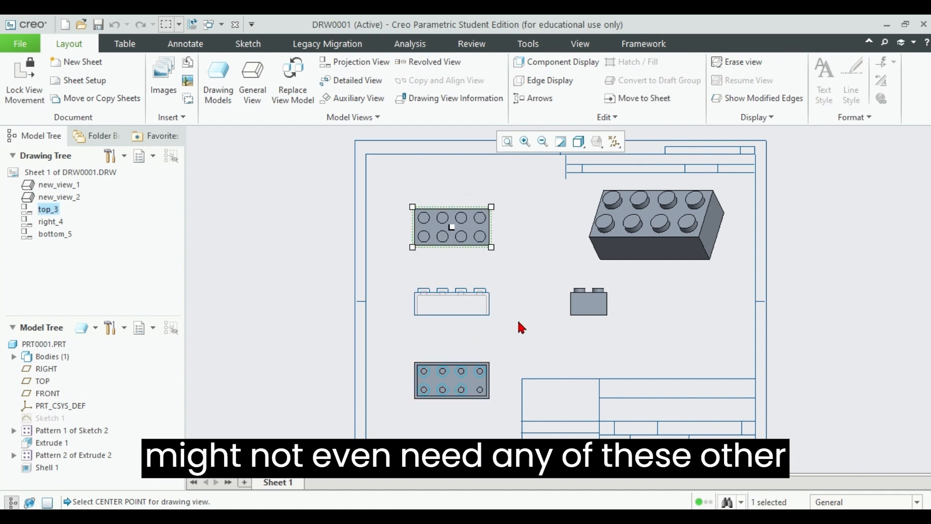
{"action": "left_click", "coordinate": [529, 312]}
{"action": "left_click", "coordinate": [462, 228]}
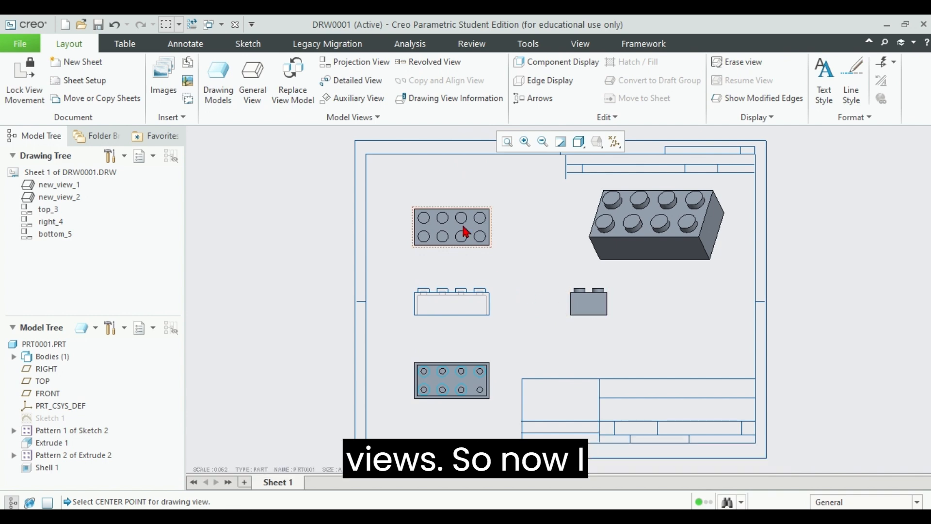
{"action": "left_click", "coordinate": [479, 367], "text": "ctrl"}
{"action": "left_click", "coordinate": [596, 304], "text": "ctrl"}
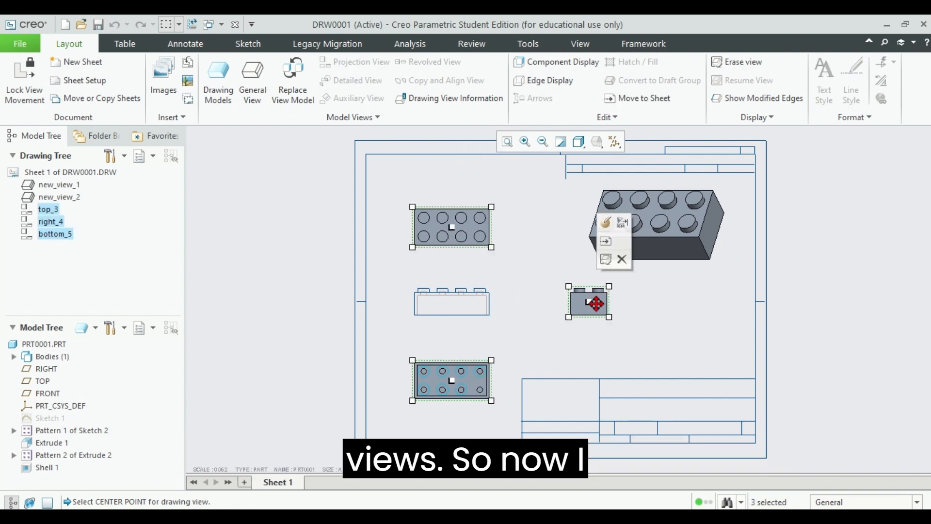
{"action": "double_click", "coordinate": [593, 302]}
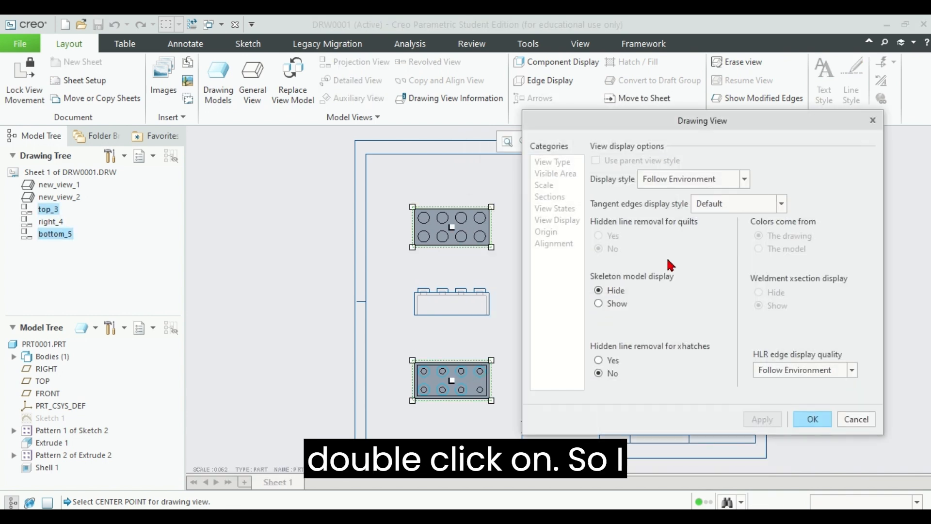
{"action": "mouse_move", "coordinate": [721, 127]}
{"action": "left_mouse_down"}
{"action": "mouse_move", "coordinate": [316, 140]}
{"action": "mouse_move", "coordinate": [837, 128]}
{"action": "left_mouse_up"}
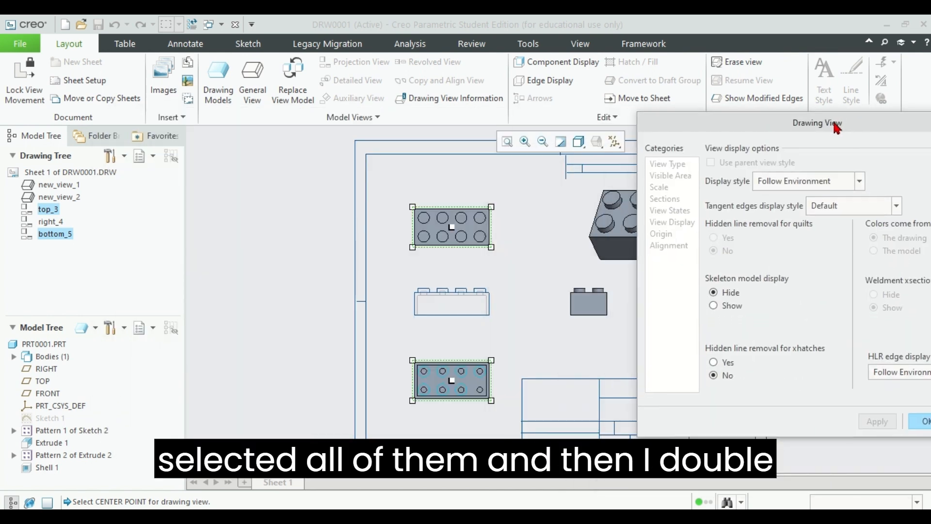
{"action": "left_click_drag", "start_coordinate": [759, 118], "coordinate": [648, 127]}
{"action": "left_click", "coordinate": [825, 425]}
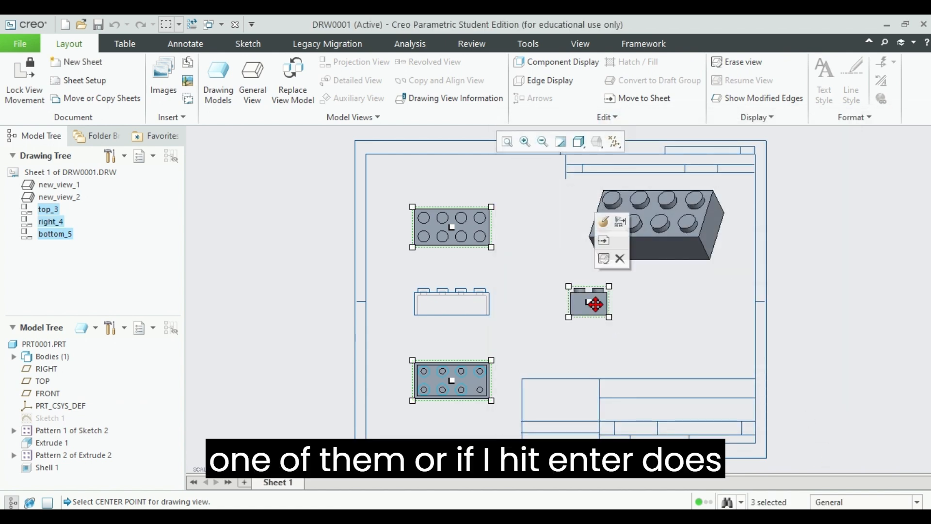
{"action": "key", "text": "Return"}
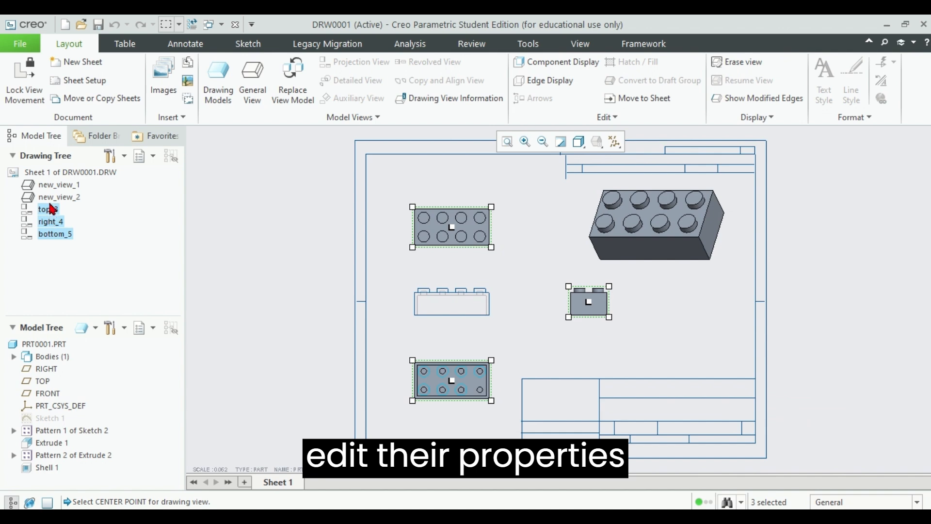
{"action": "double_click", "coordinate": [437, 228]}
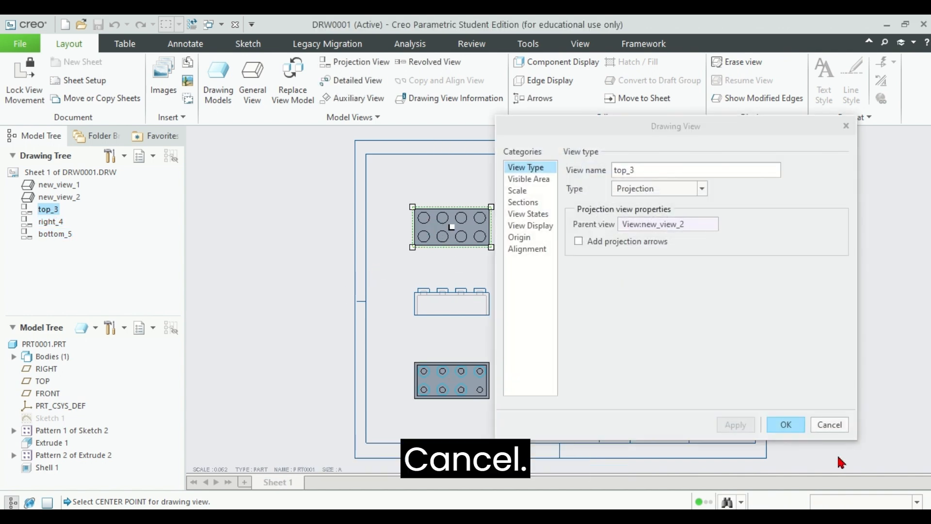
{"action": "left_click", "coordinate": [829, 424]}
Step: Open the shared view properties of the projected top, side and bottom views and set their display style to No Hidden
{"action": "left_click", "coordinate": [443, 381], "text": "ctrl"}
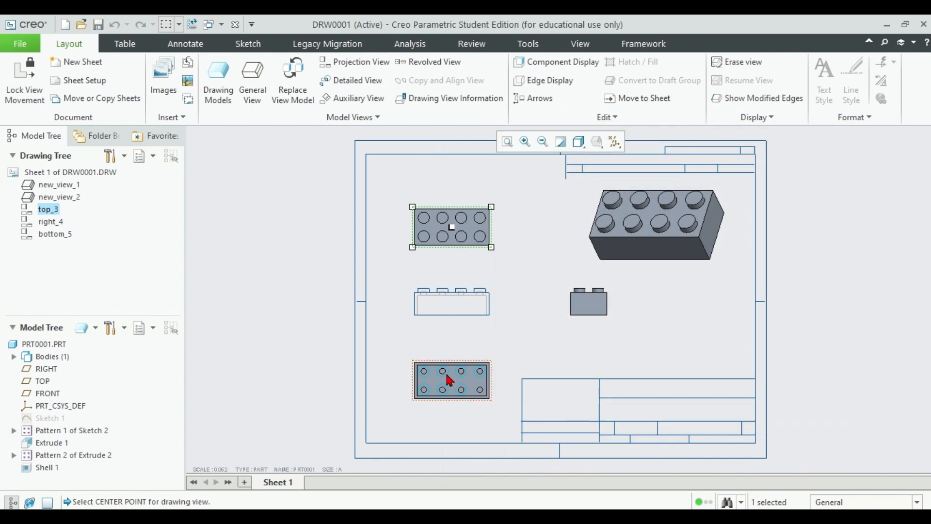
{"action": "double_click", "coordinate": [590, 308], "text": "ctrl"}
{"action": "mouse_move", "coordinate": [635, 125]}
{"action": "left_mouse_down"}
{"action": "mouse_move", "coordinate": [284, 354]}
{"action": "mouse_move", "coordinate": [167, 352]}
{"action": "mouse_move", "coordinate": [293, 324]}
{"action": "mouse_move", "coordinate": [852, 157]}
{"action": "mouse_move", "coordinate": [751, 135]}
{"action": "left_mouse_up"}
{"action": "left_click", "coordinate": [813, 188]}
{"action": "left_click", "coordinate": [814, 189]}
{"action": "left_click", "coordinate": [813, 187]}
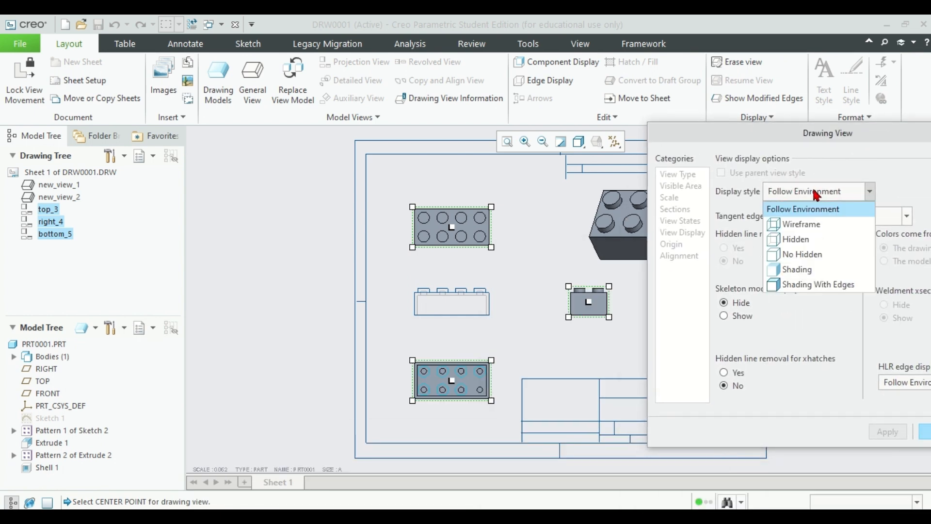
{"action": "left_click", "coordinate": [805, 254]}
Step: Set the tangent edges display style of the three projected views to Phantom and accept the view settings
{"action": "left_click_drag", "start_coordinate": [816, 143], "coordinate": [504, 111]}
{"action": "left_click", "coordinate": [545, 184]}
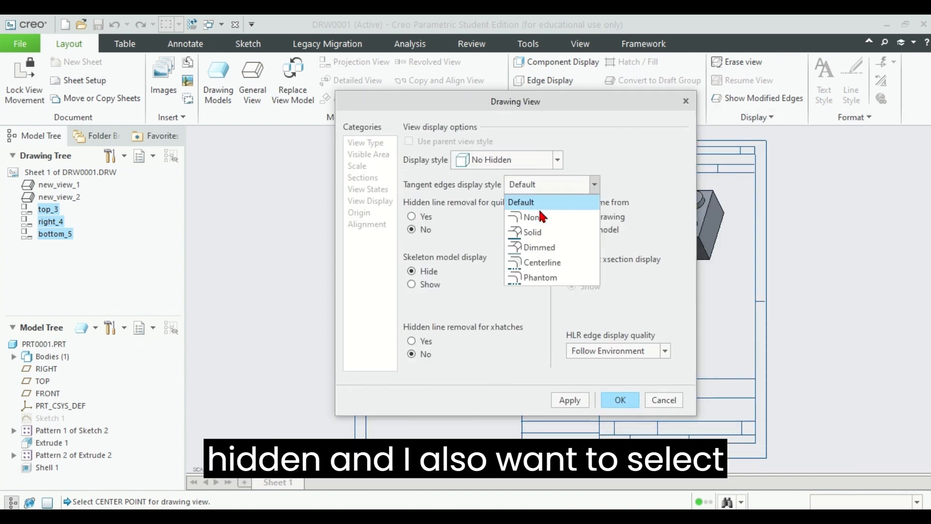
{"action": "left_click", "coordinate": [541, 282]}
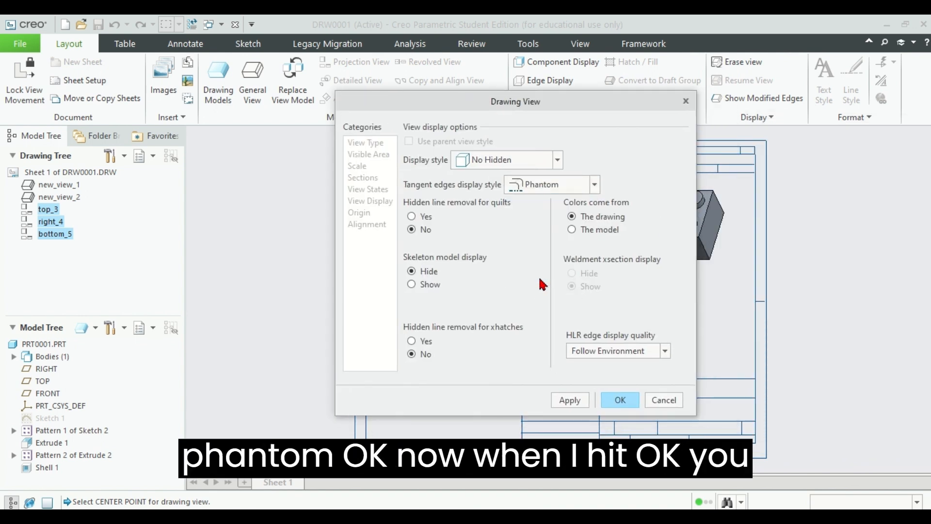
{"action": "left_click", "coordinate": [620, 401]}
{"action": "left_click", "coordinate": [531, 359]}
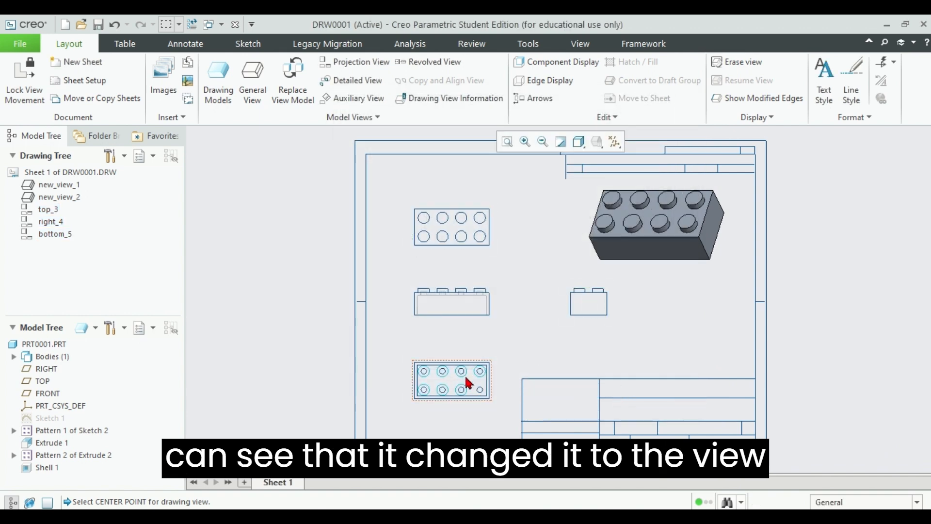
{"action": "left_click", "coordinate": [467, 228]}
{"action": "left_click", "coordinate": [455, 304]}
{"action": "left_click", "coordinate": [454, 384]}
{"action": "left_click", "coordinate": [593, 304]}
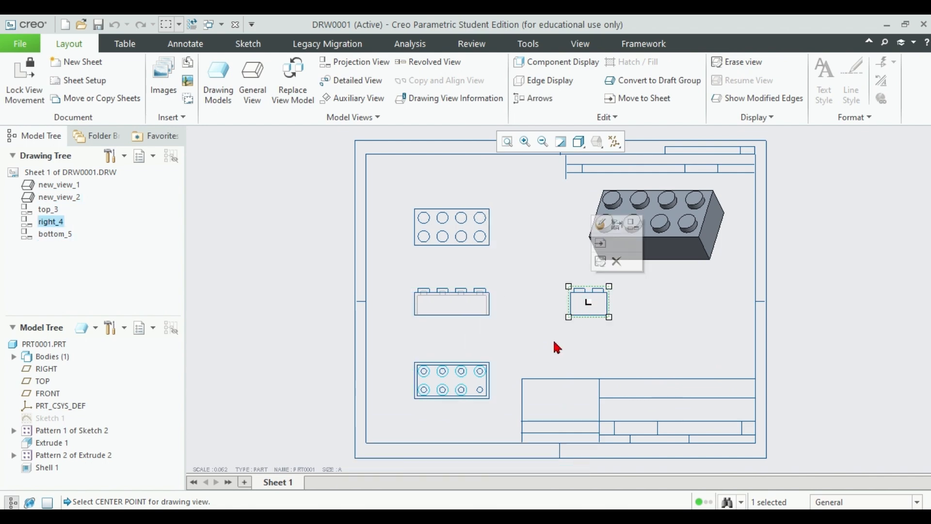